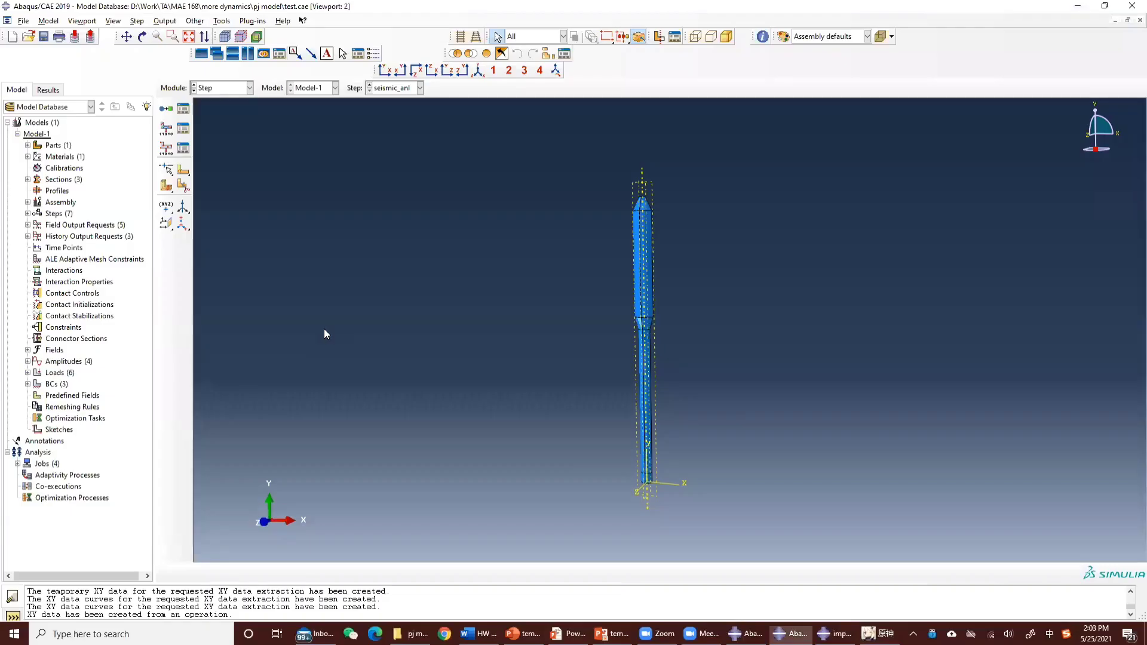
Step: Switch to the Step module and review the model's analysis steps in the Step Manager
click(221, 99)
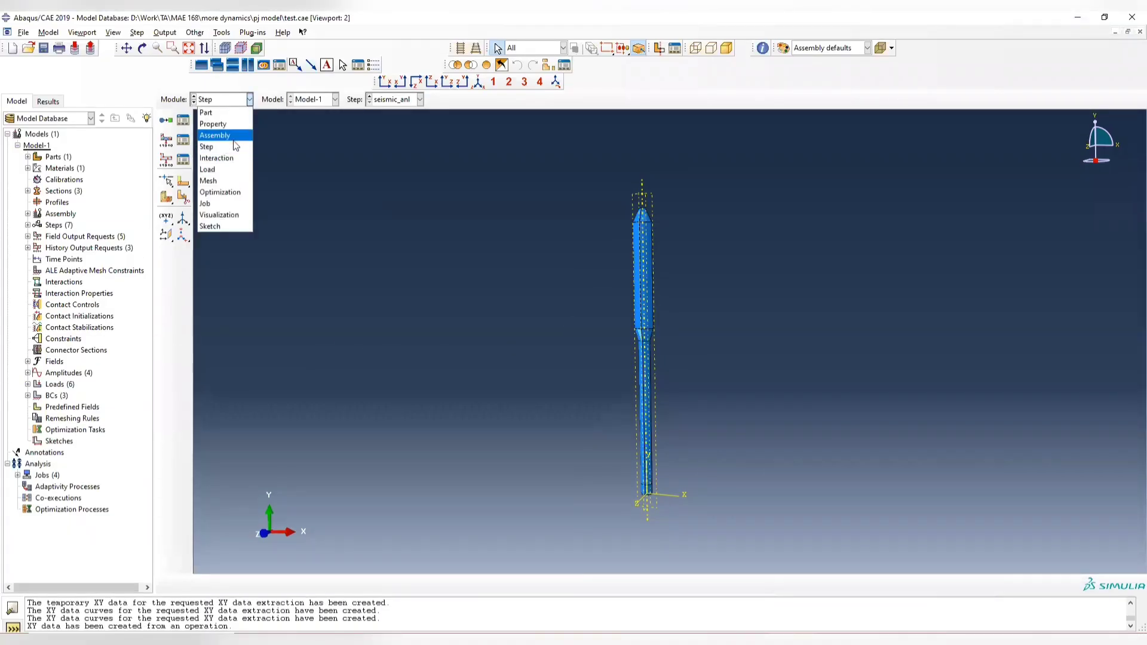
click(229, 166)
click(221, 100)
click(227, 146)
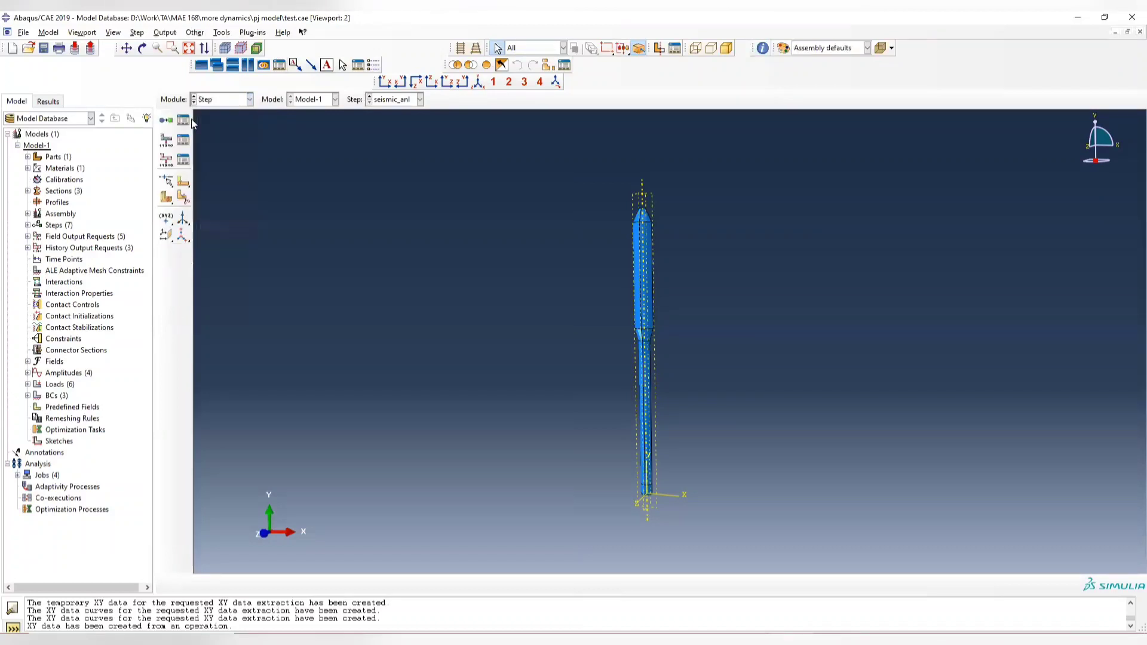
click(183, 120)
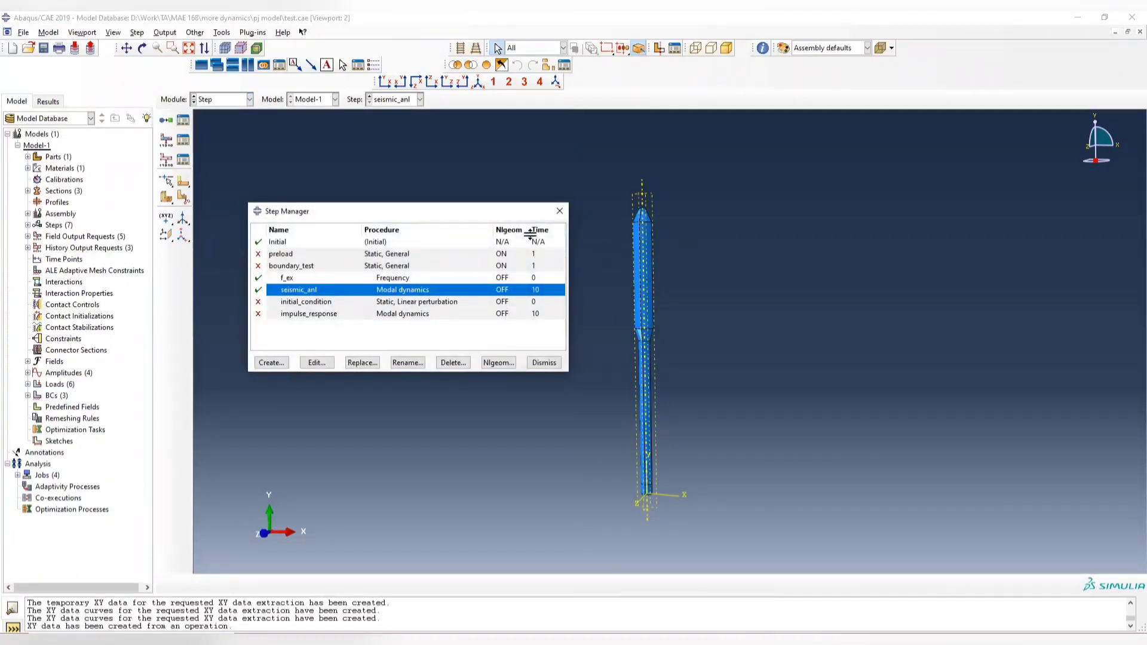
click(559, 211)
click(227, 99)
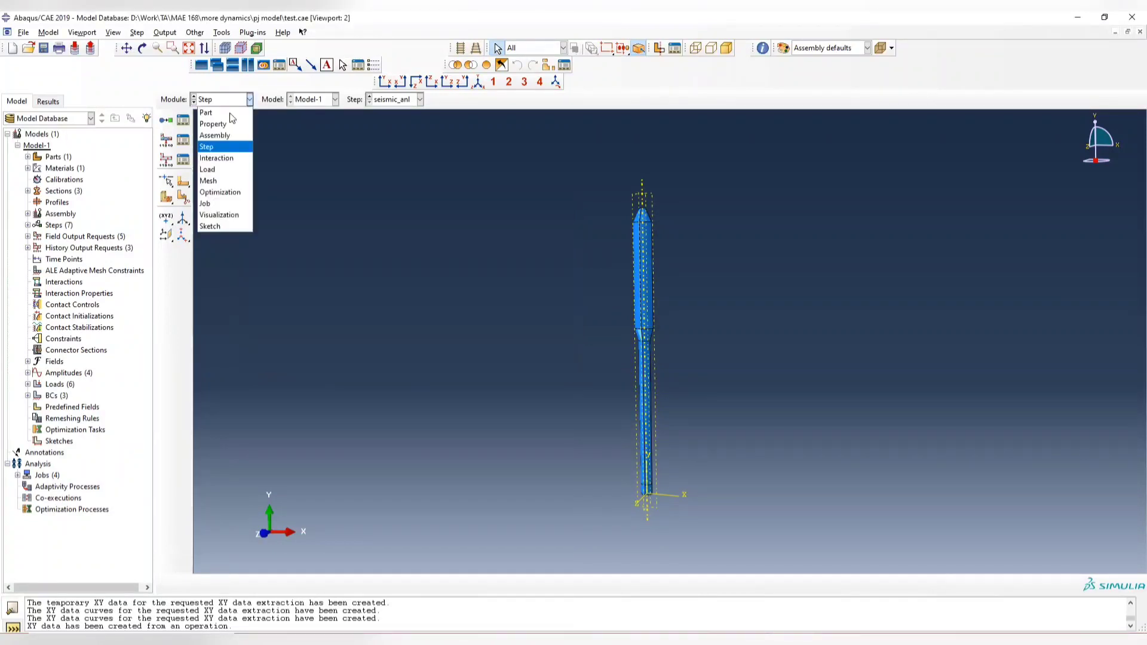
click(239, 145)
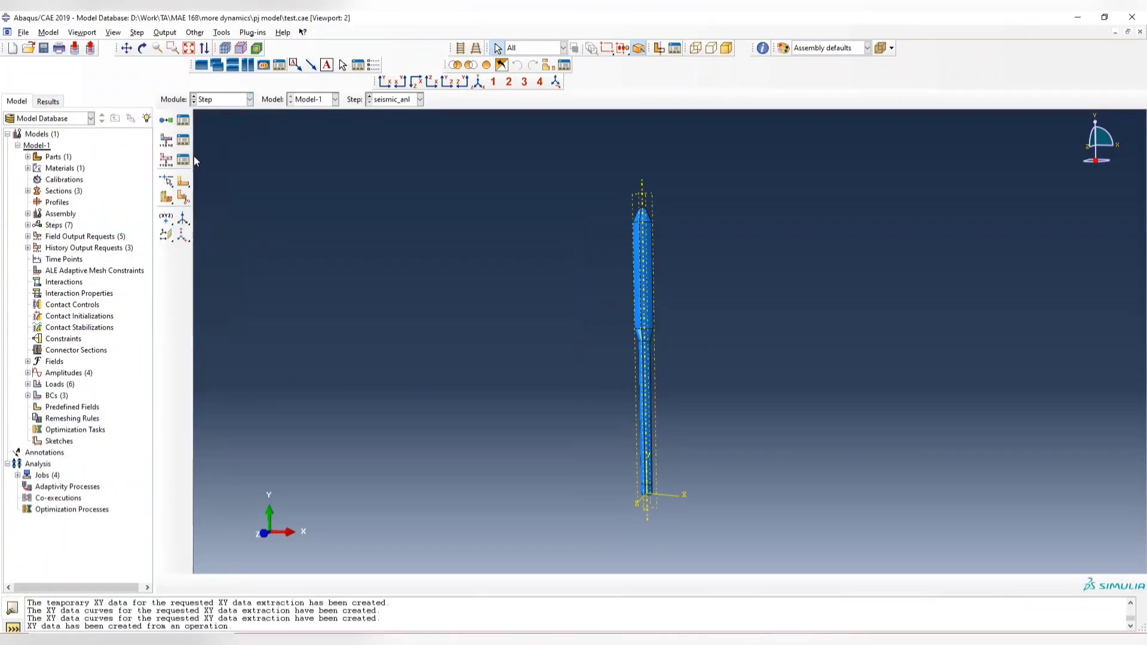
Step: Rotate and zoom the view onto the lower end of the pin cylinder
ctrl+alt+drag(620, 411, 684, 499)
scroll(591, 491, up, 5)
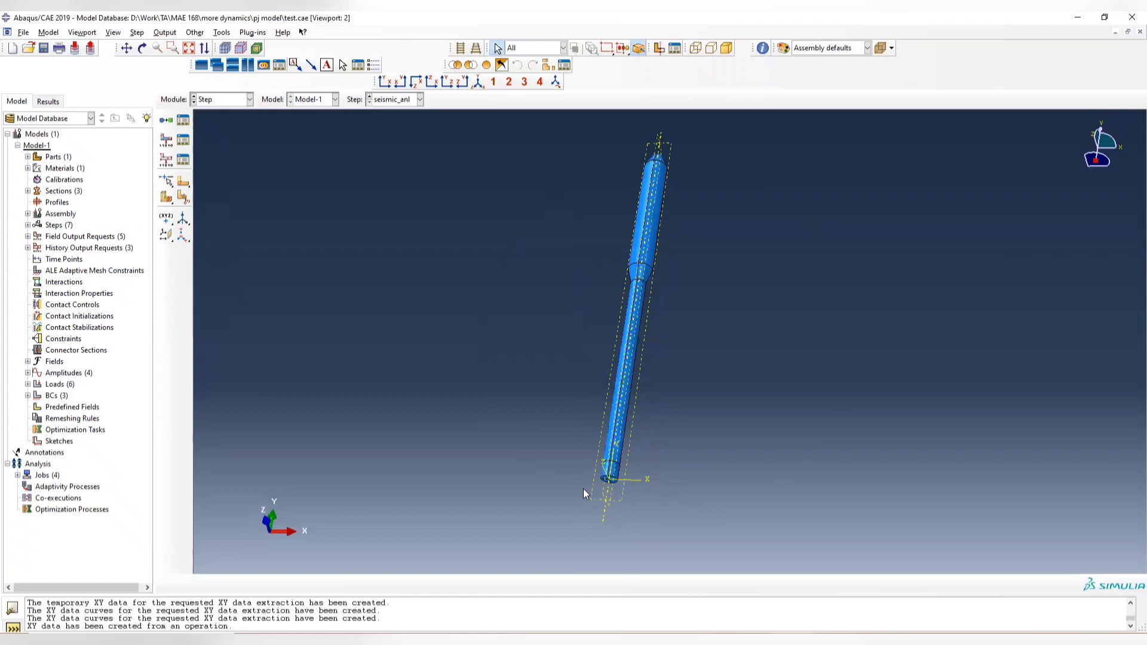
scroll(620, 480, up, 6)
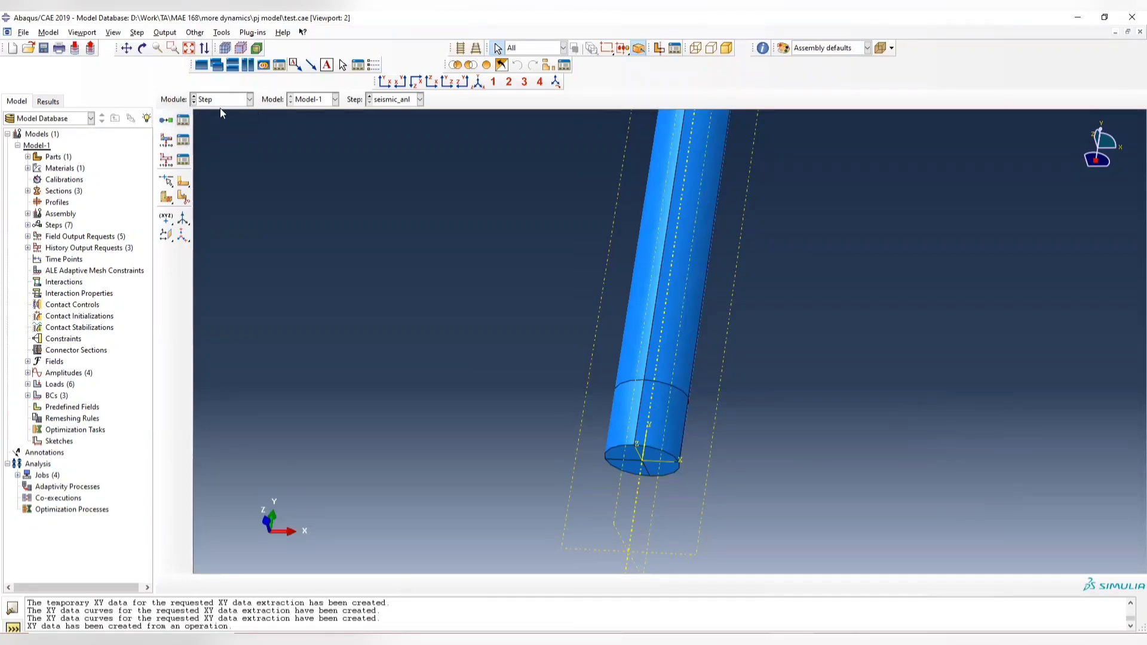
Step: Add RF reaction forces to field output request F-Output-5 so it records S, U and RF
click(183, 159)
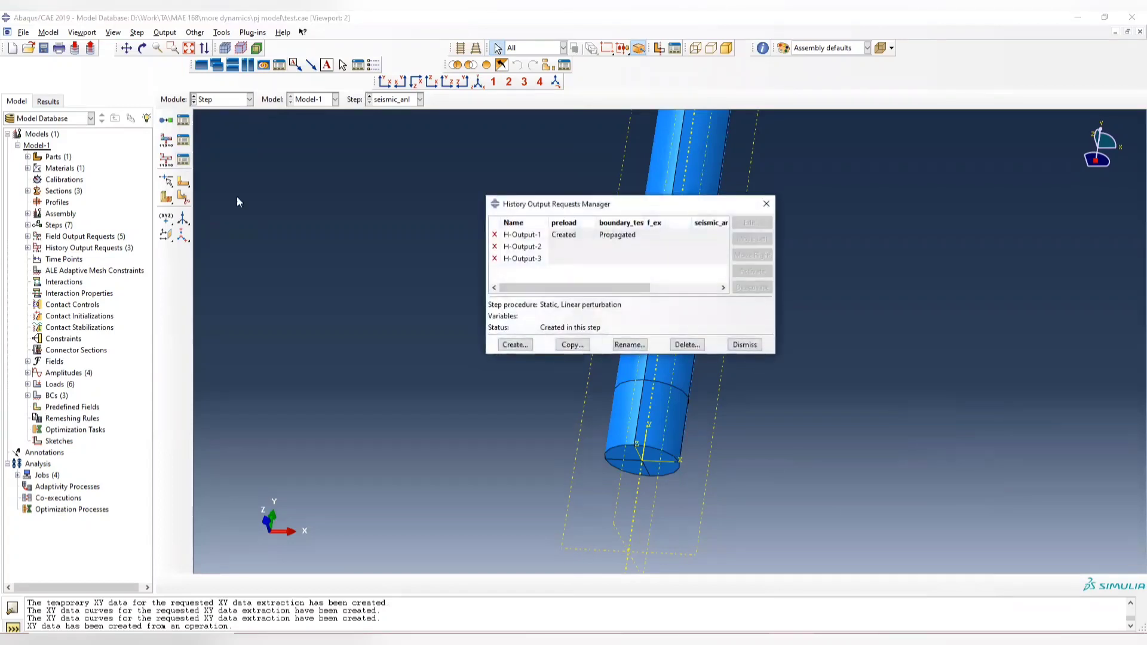
click(766, 204)
click(182, 140)
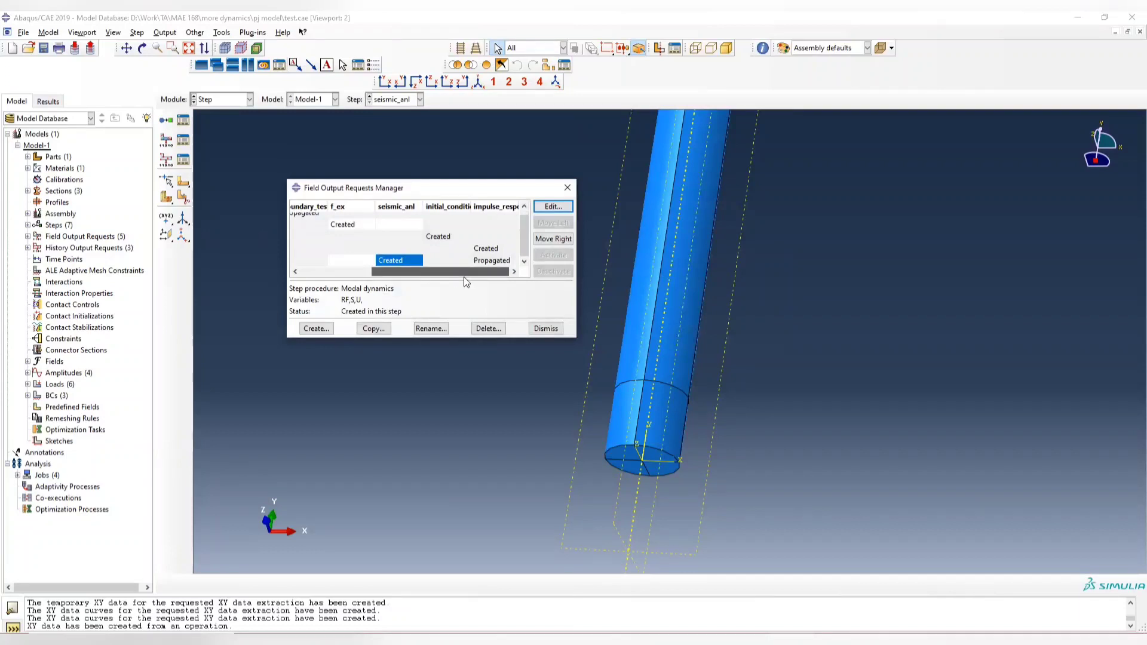
click(552, 206)
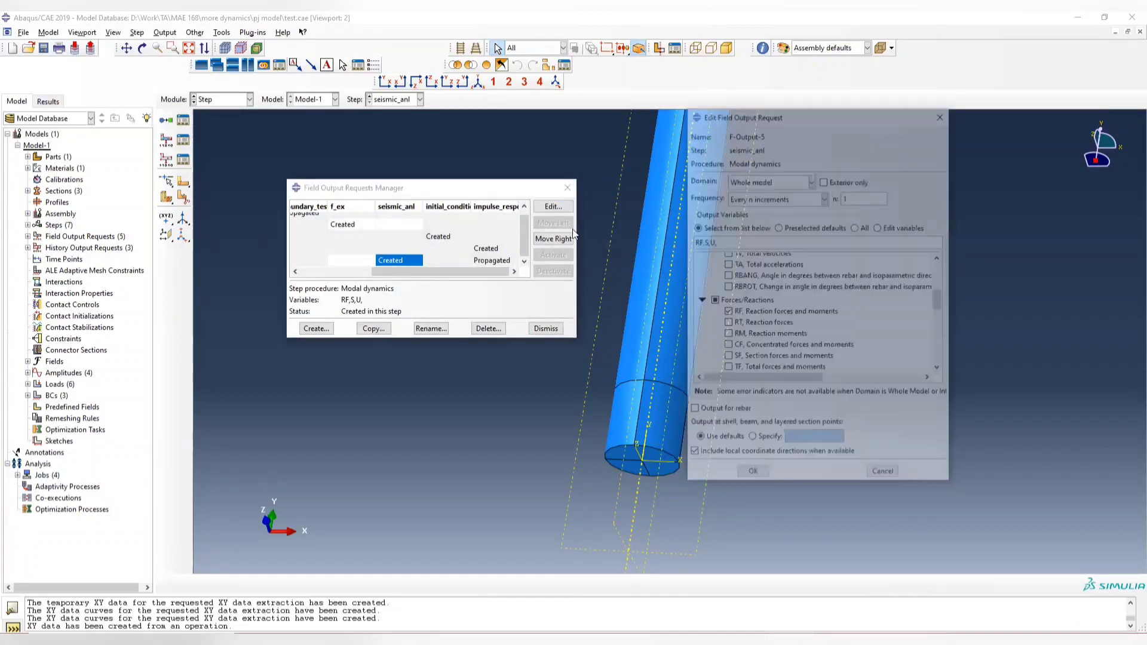
click(713, 300)
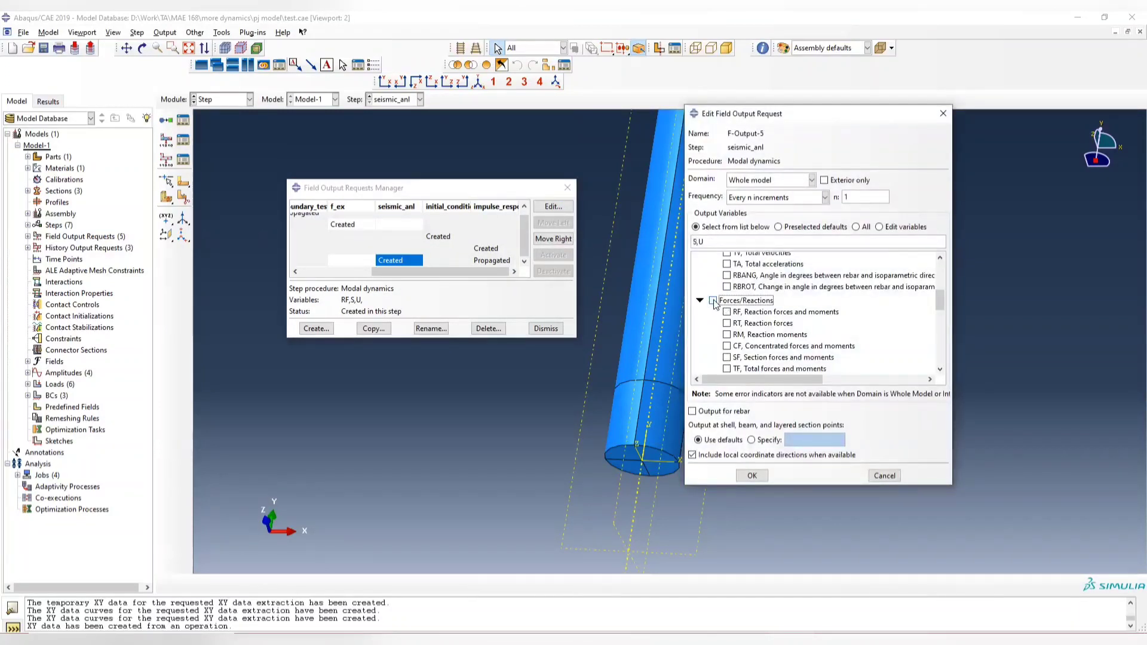
scroll(710, 308, up, 1)
scroll(711, 307, up, 5)
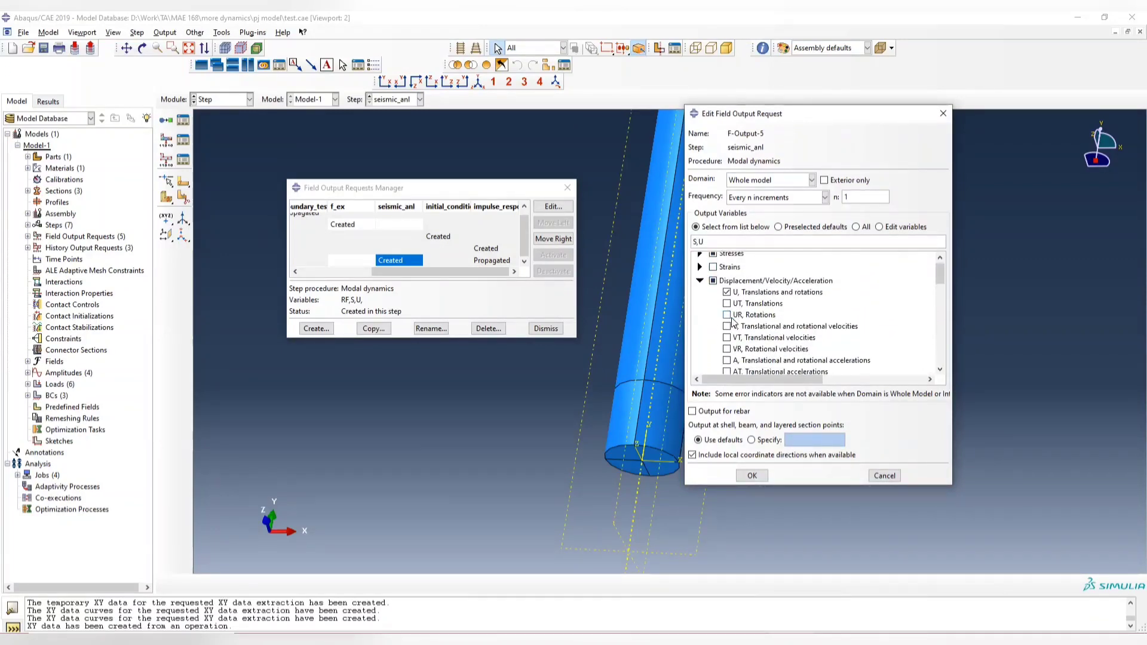
scroll(725, 322, down, 6)
scroll(734, 314, up, 2)
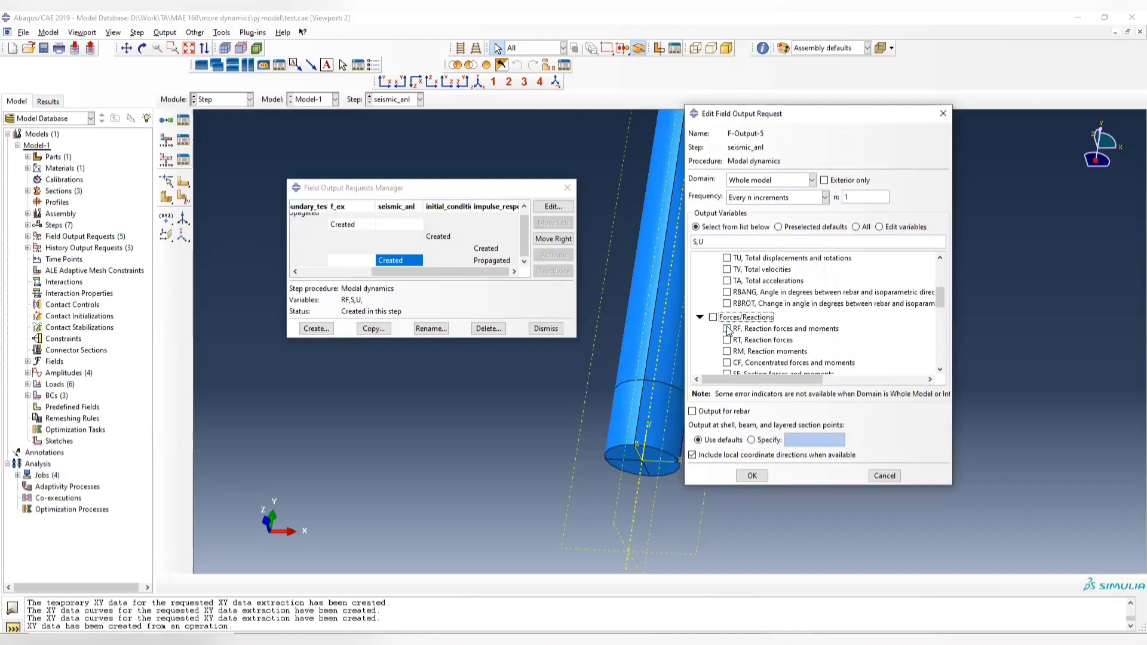
click(727, 329)
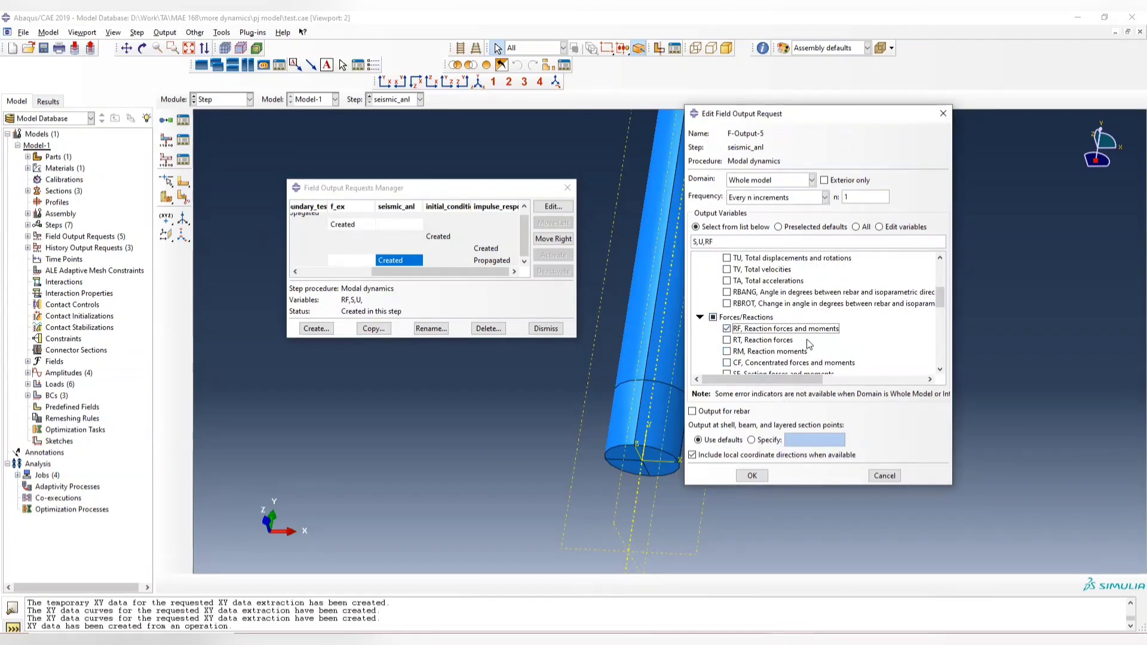
click(752, 476)
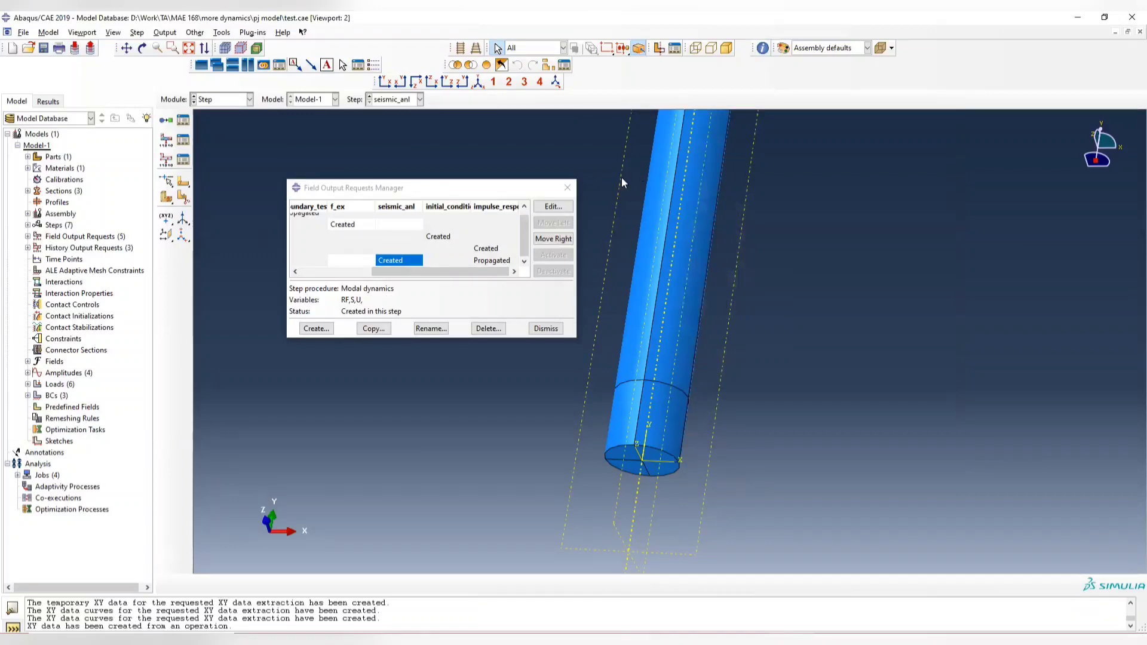
click(568, 187)
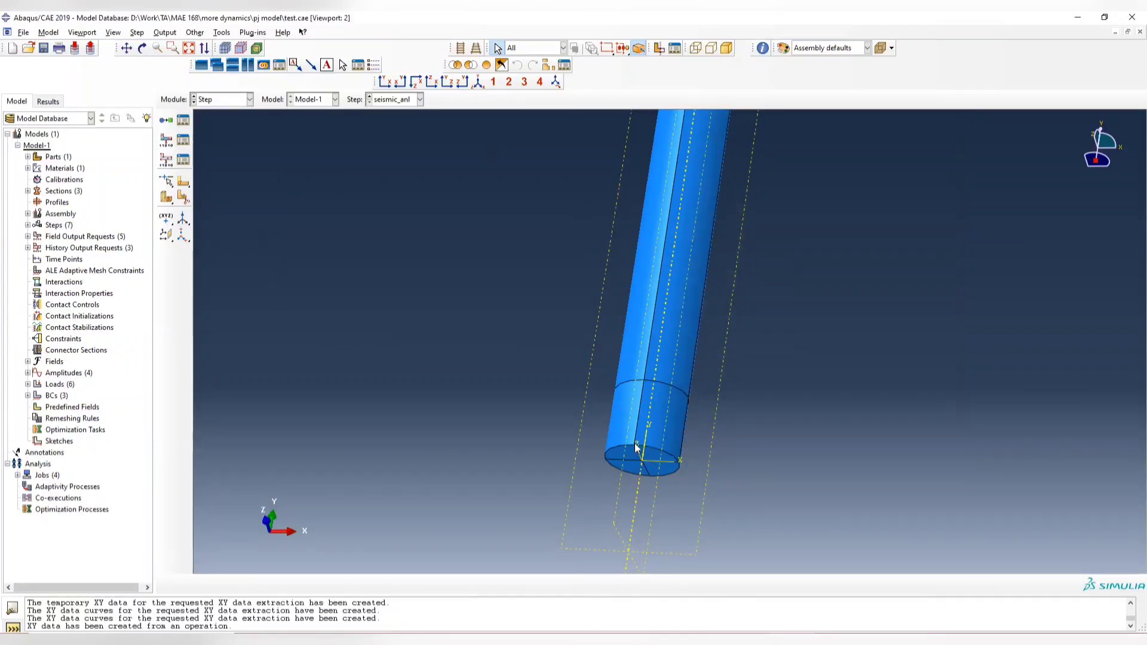
Step: Open the seismic_analysis job results from the Job module
click(210, 101)
click(239, 202)
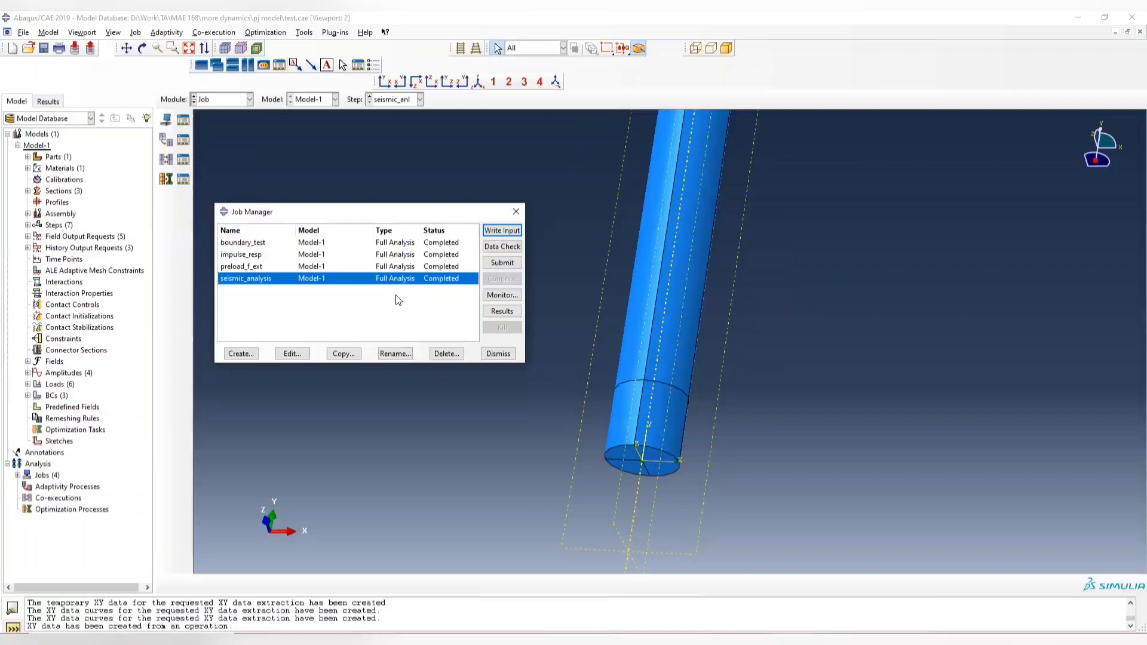
click(502, 312)
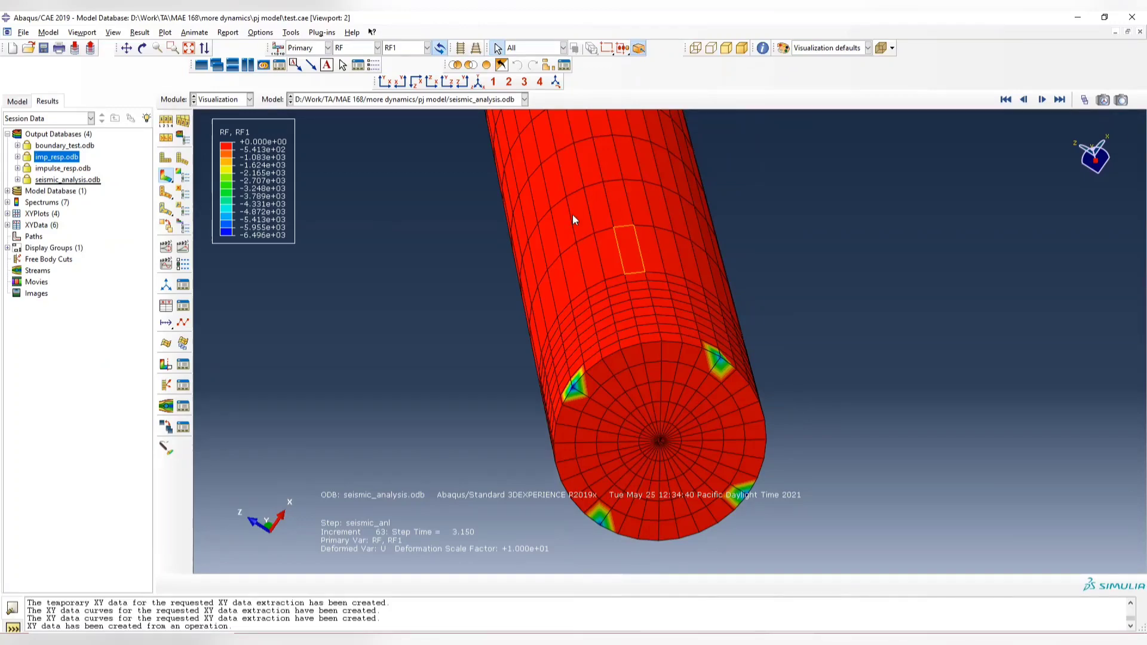
Step: Rotate and zoom the RF1 contour view onto the cylinder's end face
ctrl+alt+drag(635, 250, 739, 349)
scroll(747, 348, up, 3)
scroll(748, 313, up, 2)
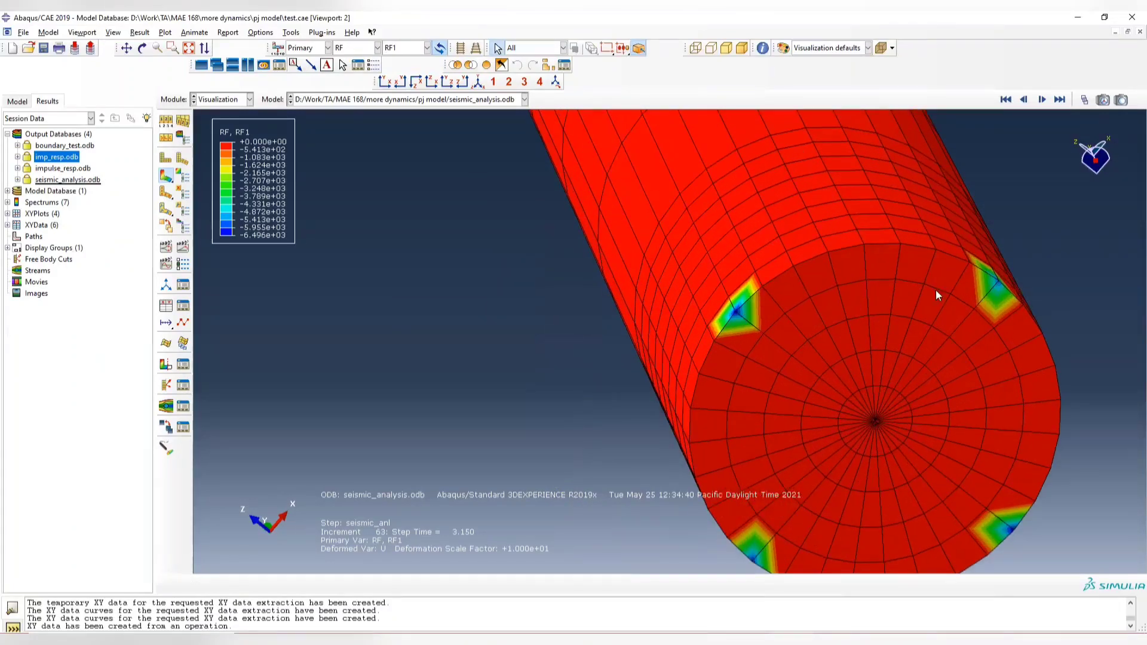
ctrl+alt+drag(859, 400, 847, 396)
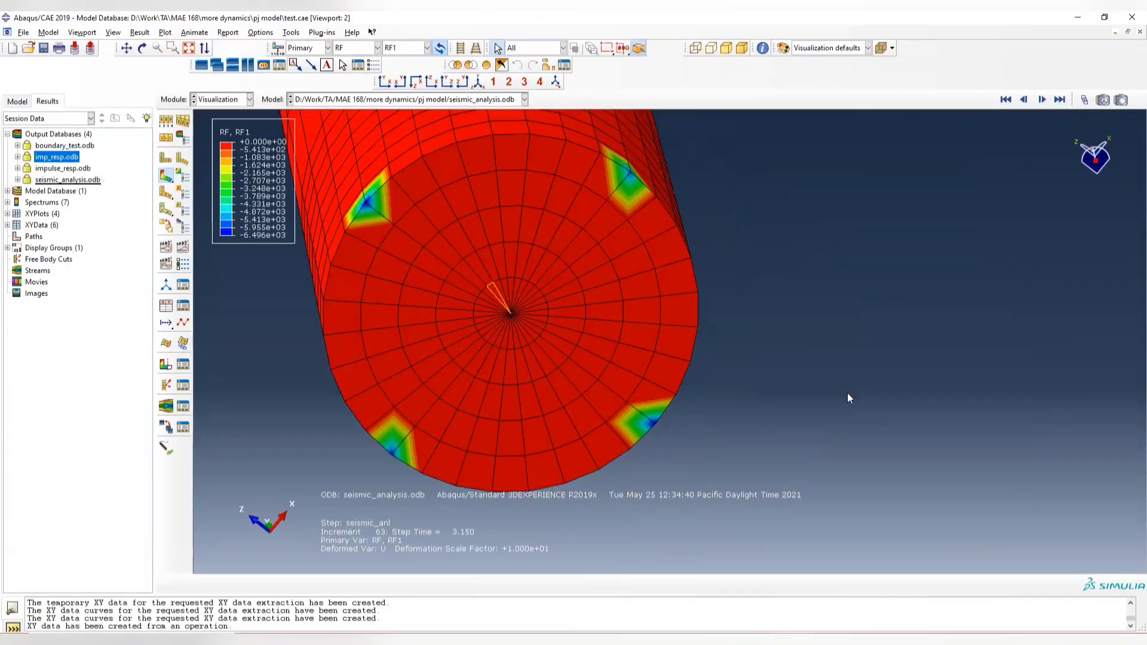
Step: Stay in Visualization and bring up the Tools menu's XY Data entry
click(221, 100)
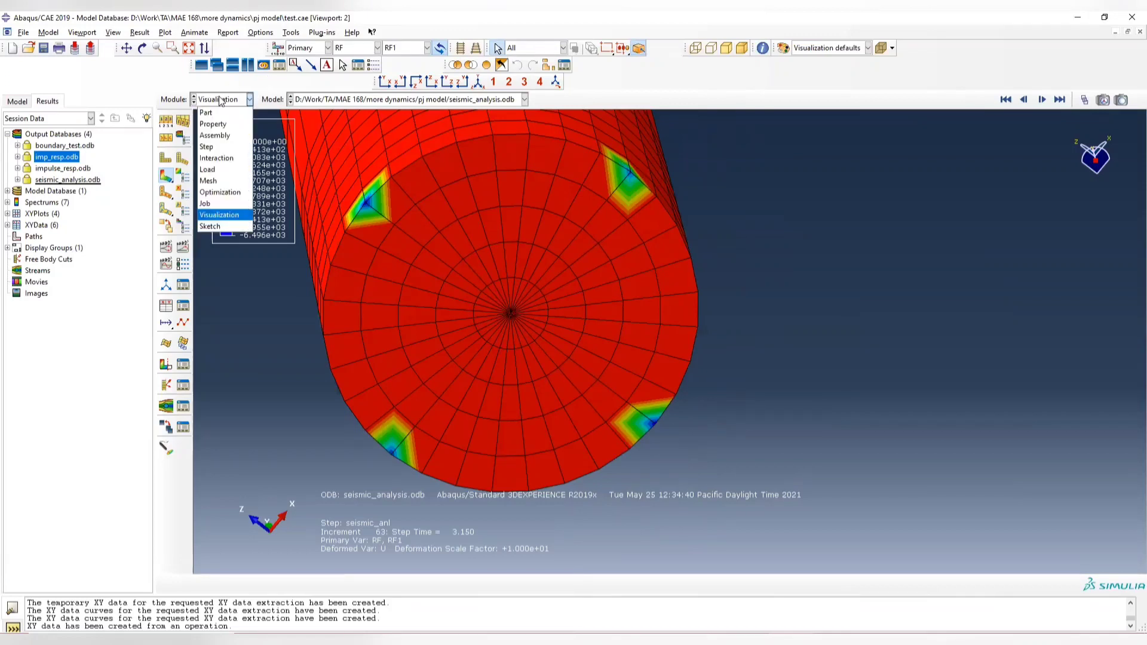
click(221, 100)
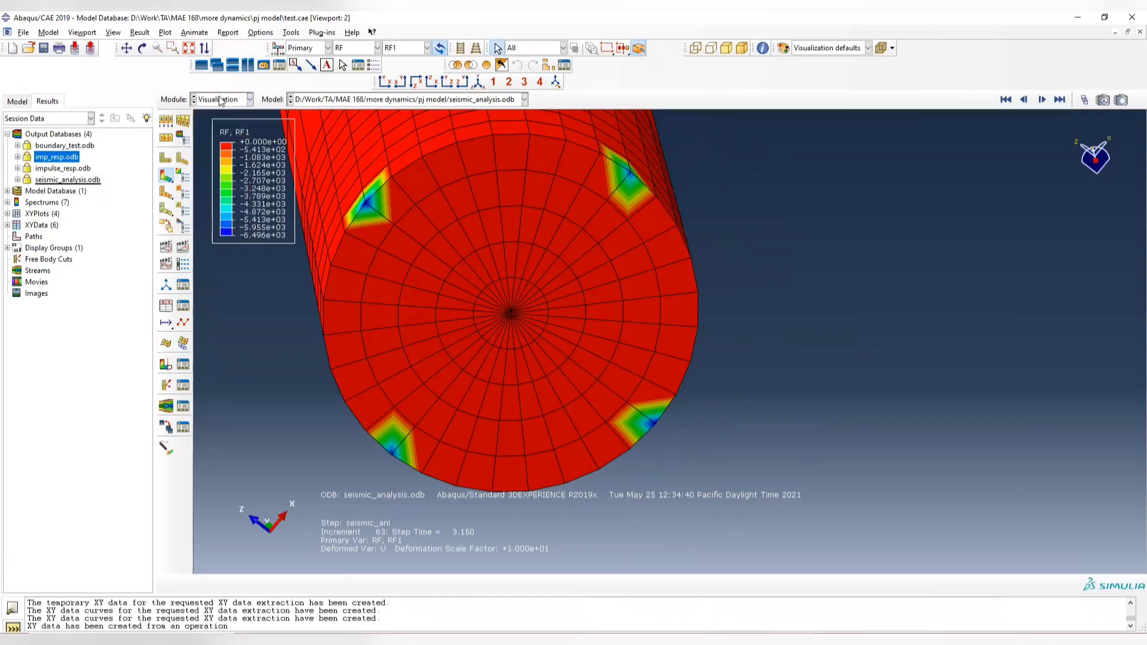
click(293, 33)
mouse_move(334, 94)
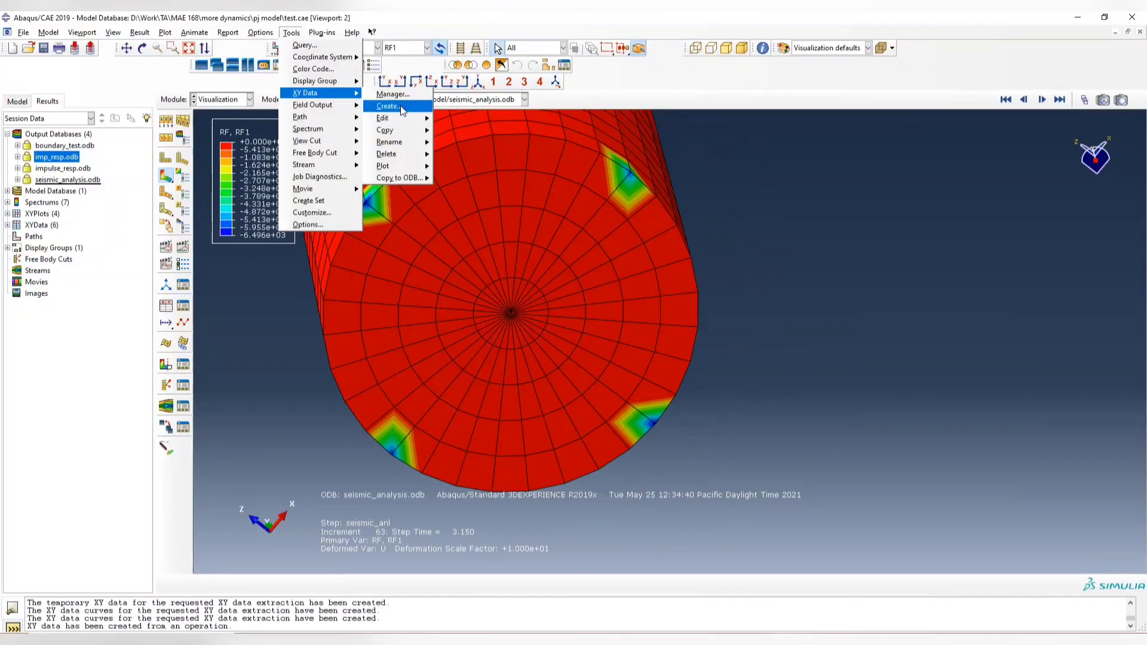
Step: Cancel the new XY data and delete all six old XY data sets in the XY Data Manager
click(402, 107)
click(771, 197)
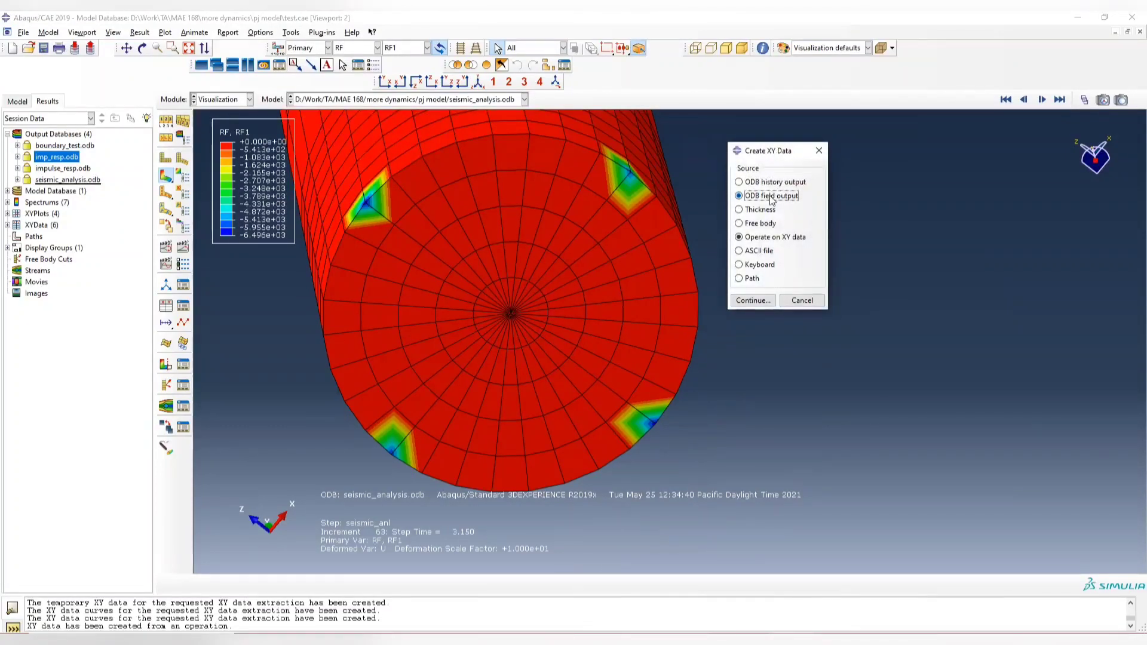
click(802, 301)
click(292, 33)
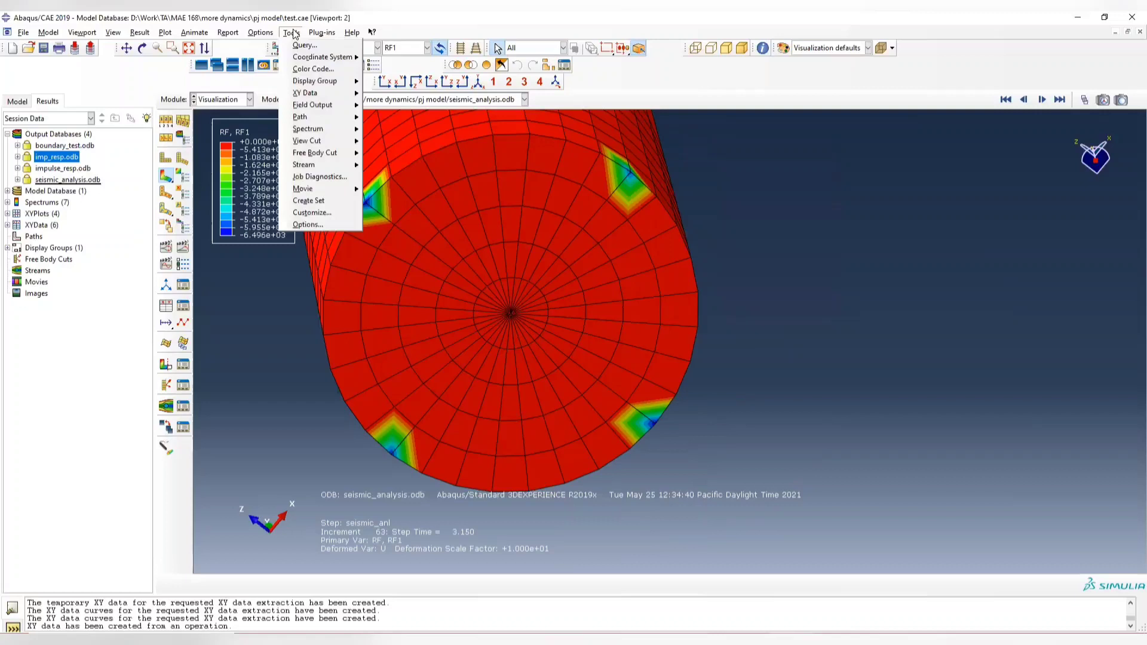
mouse_move(316, 92)
click(396, 94)
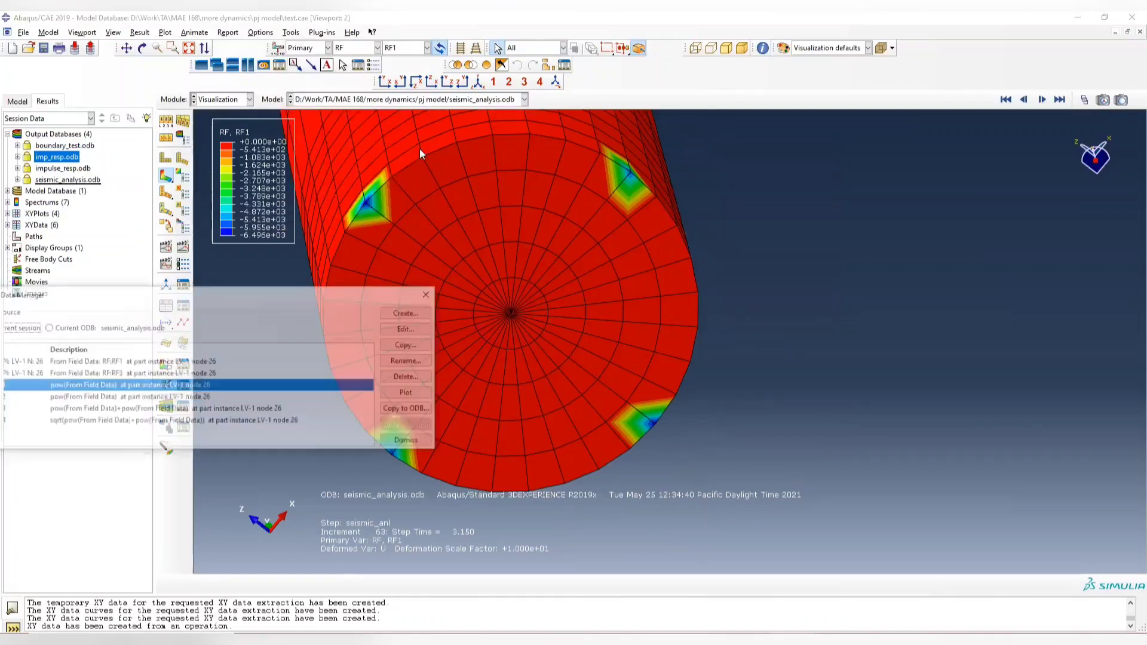
drag(252, 299, 392, 216)
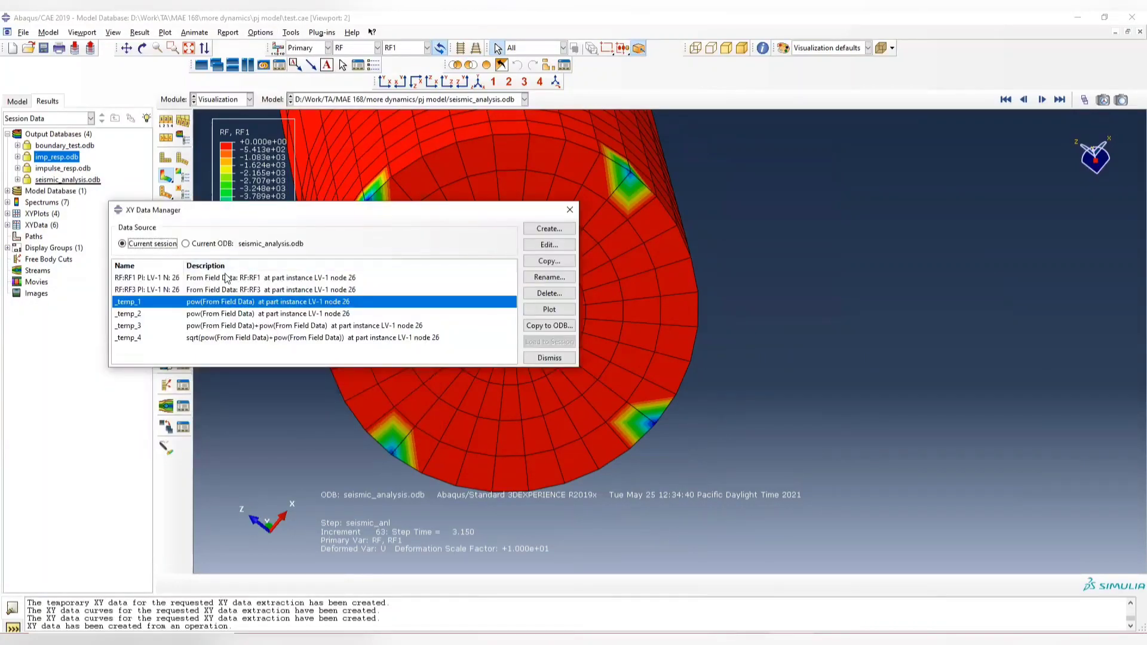
click(226, 277)
shift+click(270, 338)
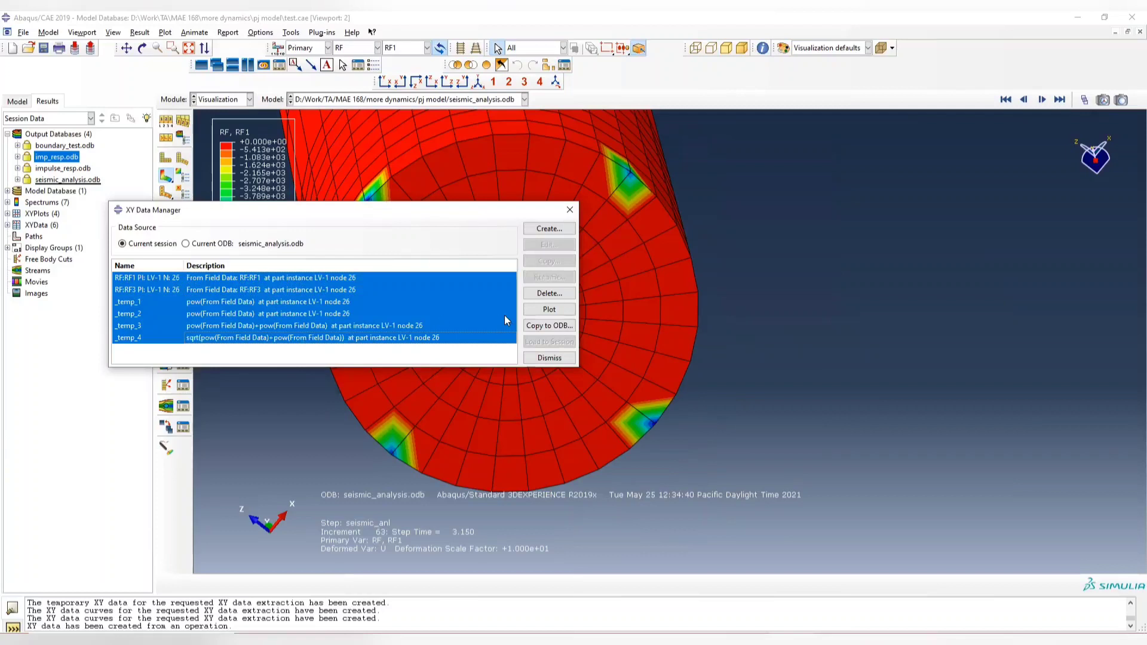
click(549, 293)
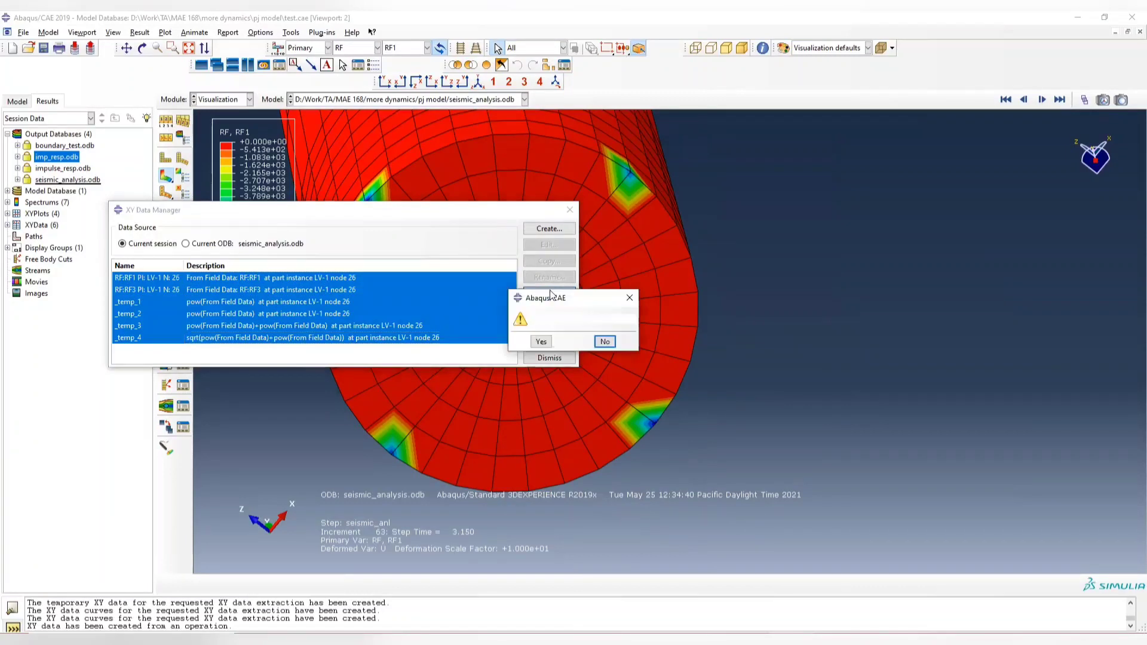
click(541, 342)
Step: Set up ODB field output extraction of Unique Nodal reaction force component RF1
drag(347, 219, 757, 214)
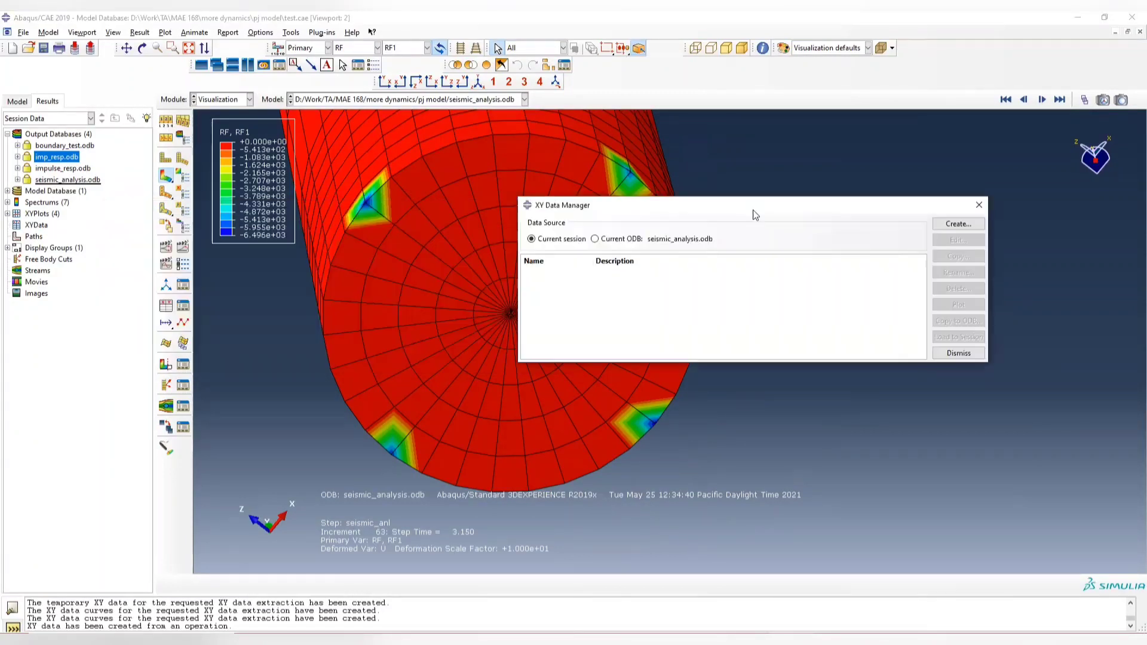
click(958, 223)
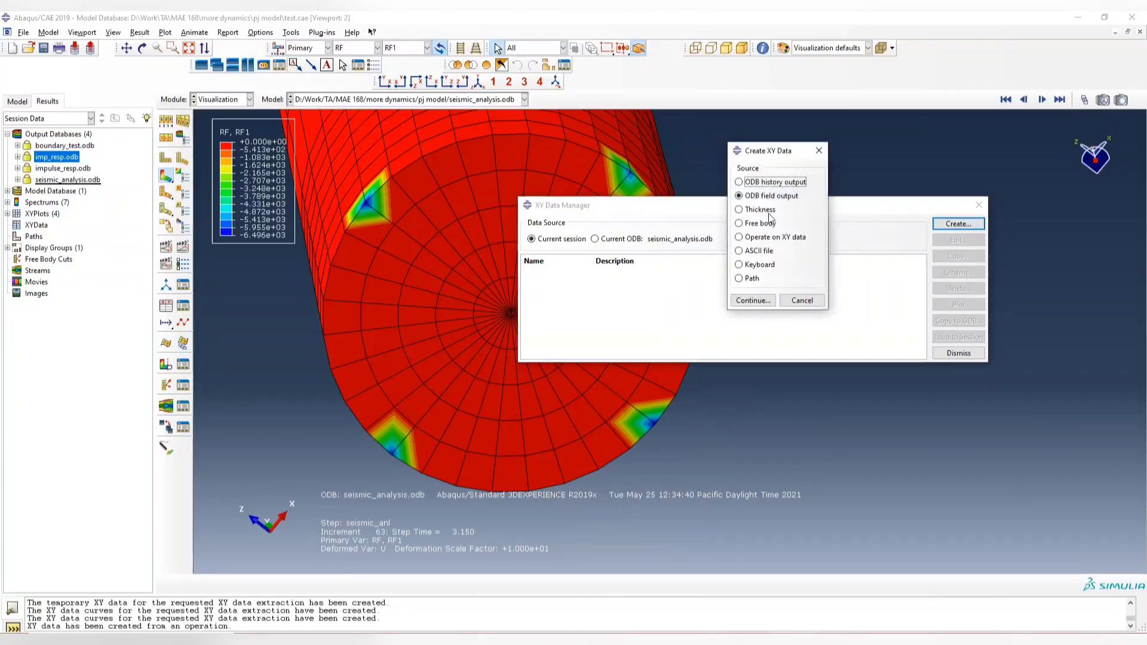
click(753, 300)
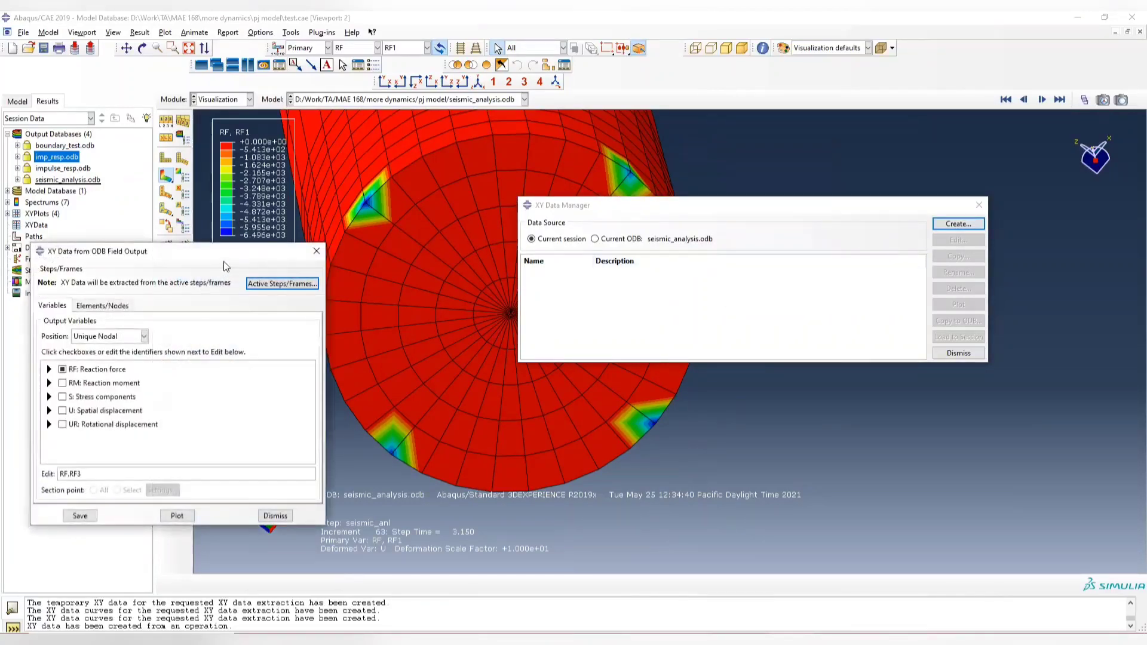
click(282, 283)
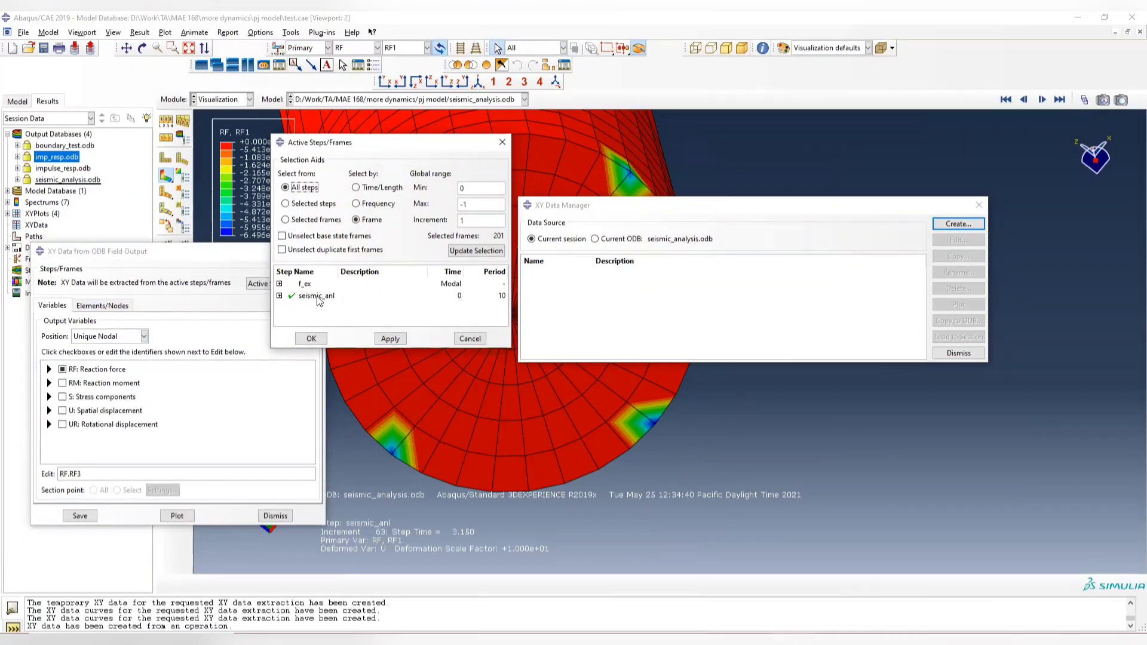
click(502, 142)
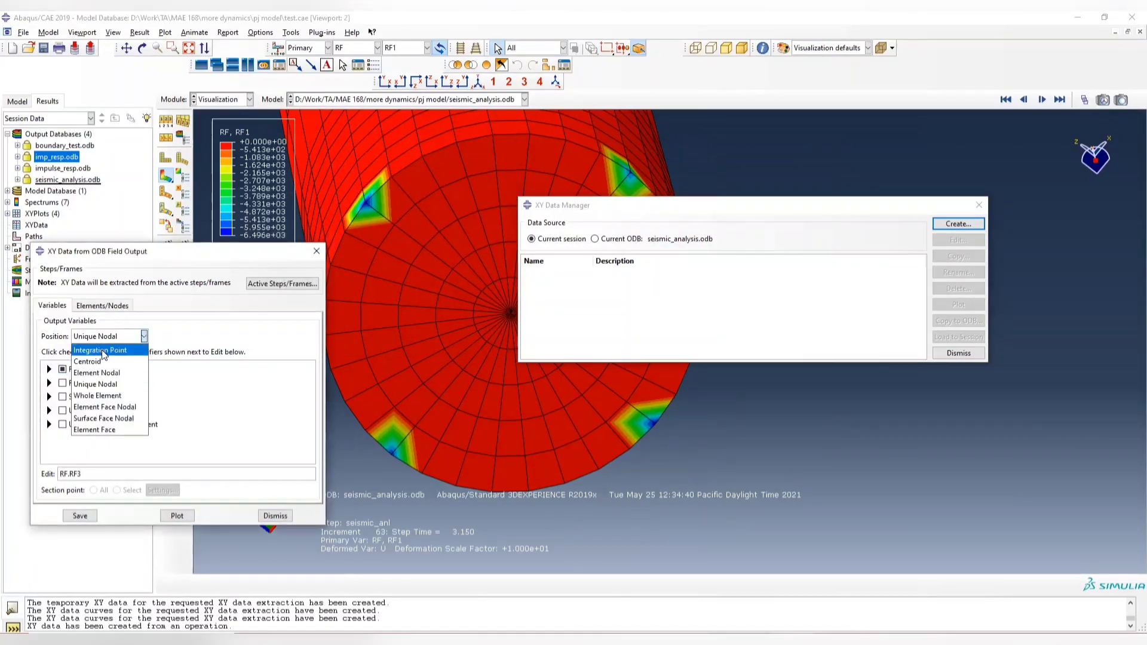
click(103, 384)
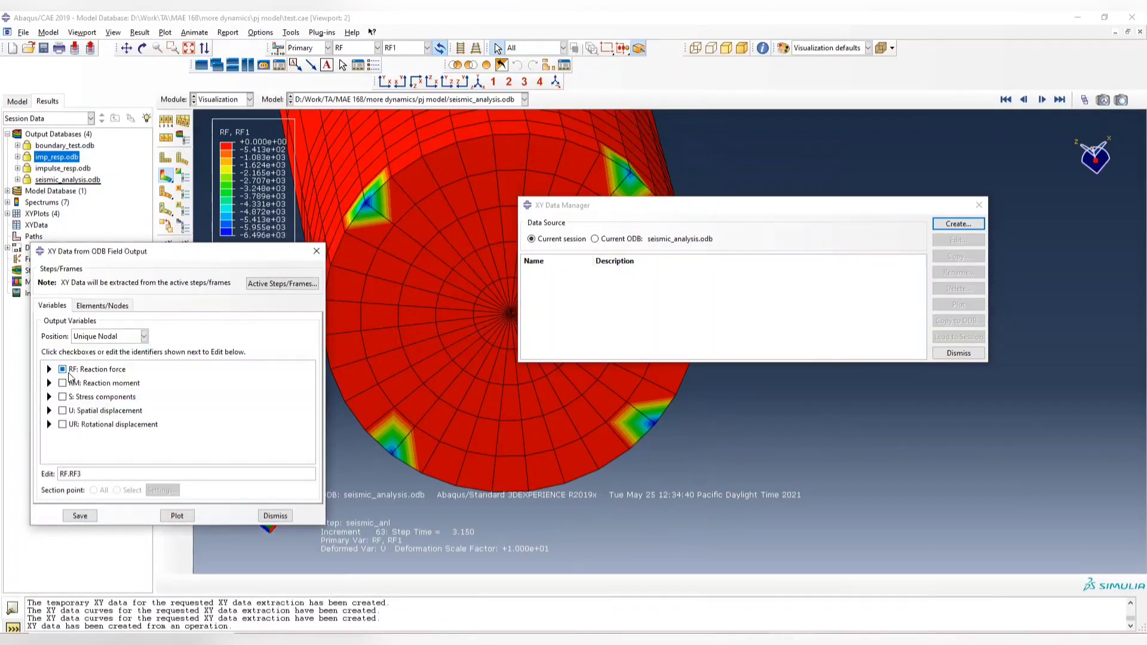
click(49, 369)
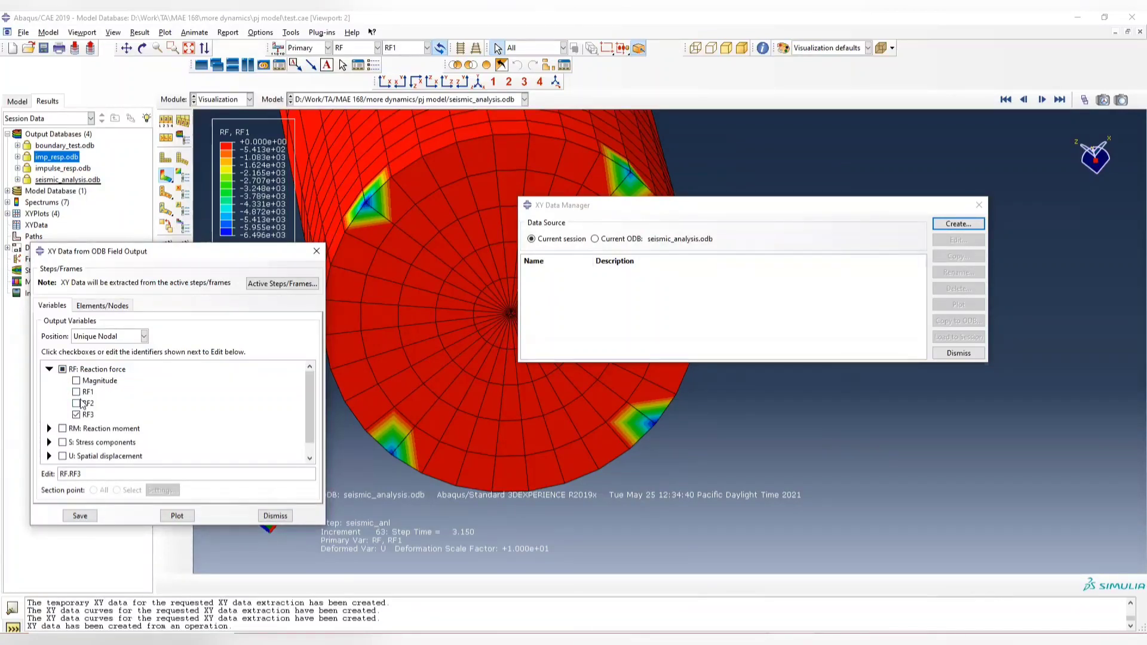
click(76, 415)
click(76, 392)
Step: Pick pin node 26 and save the extracted RF1 data with default names
click(95, 305)
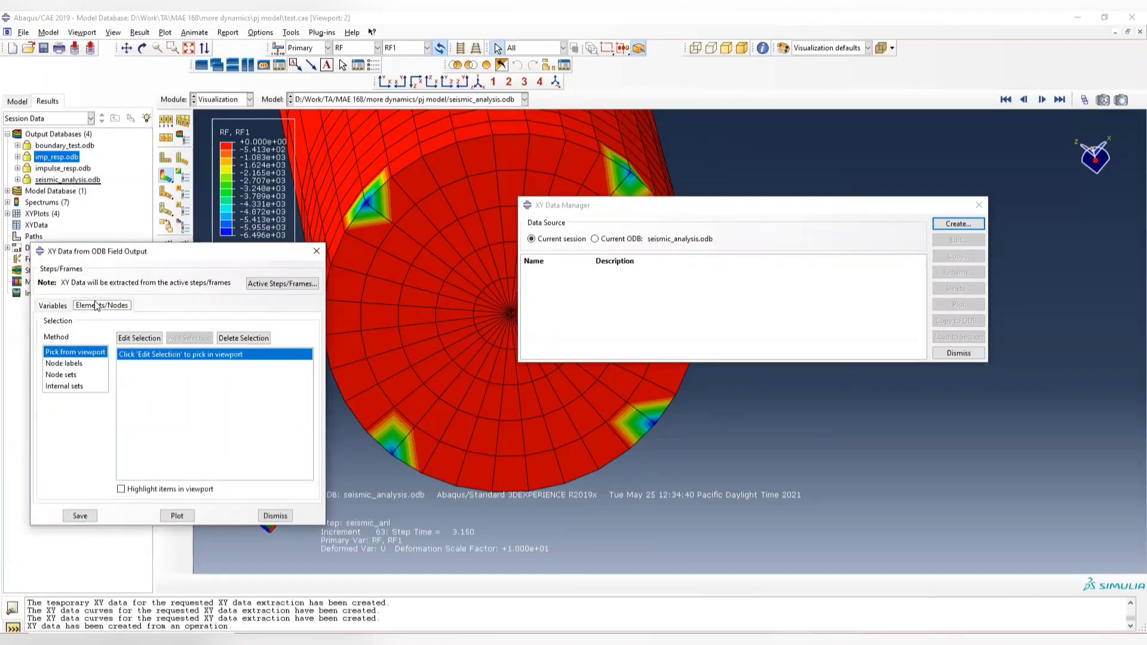
click(148, 341)
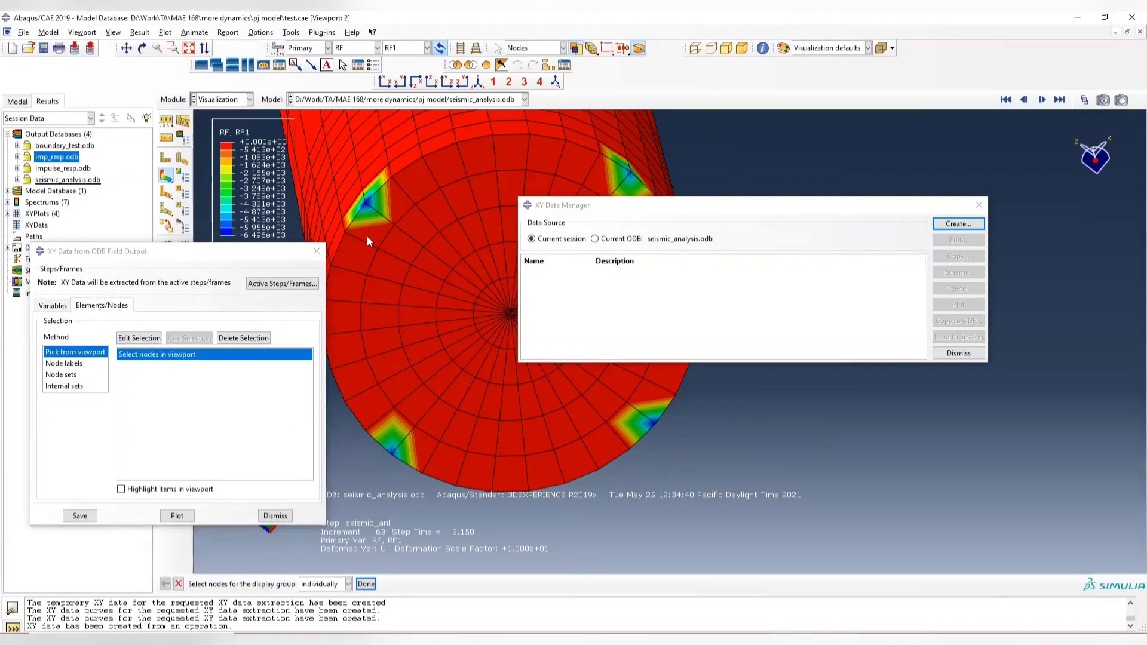
click(366, 203)
click(366, 584)
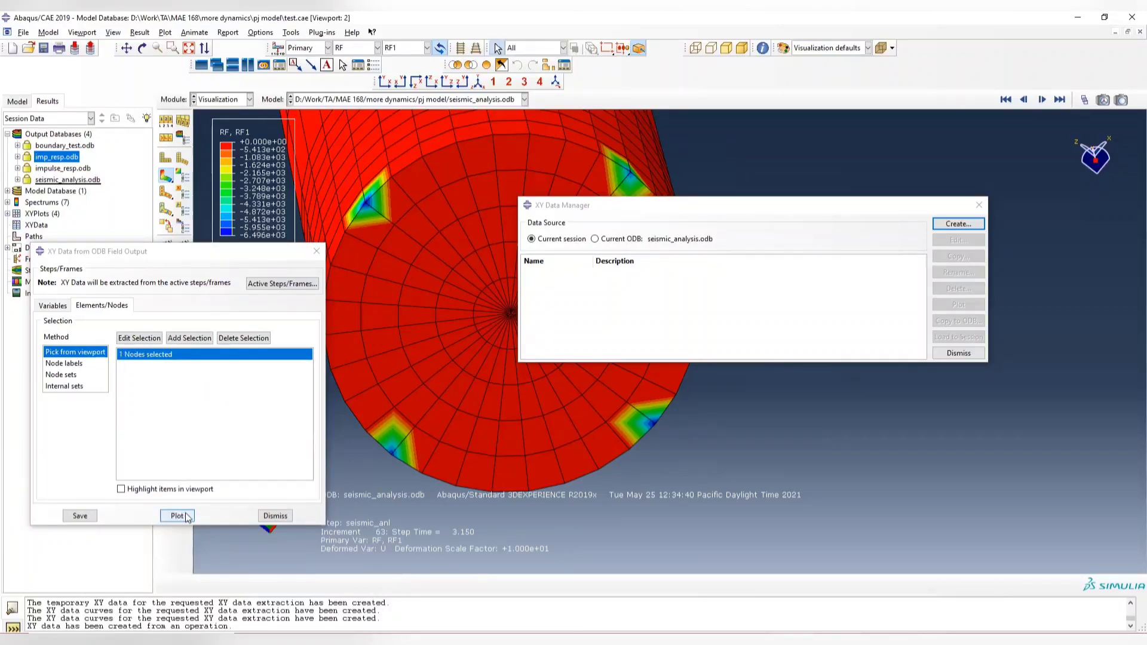
click(80, 516)
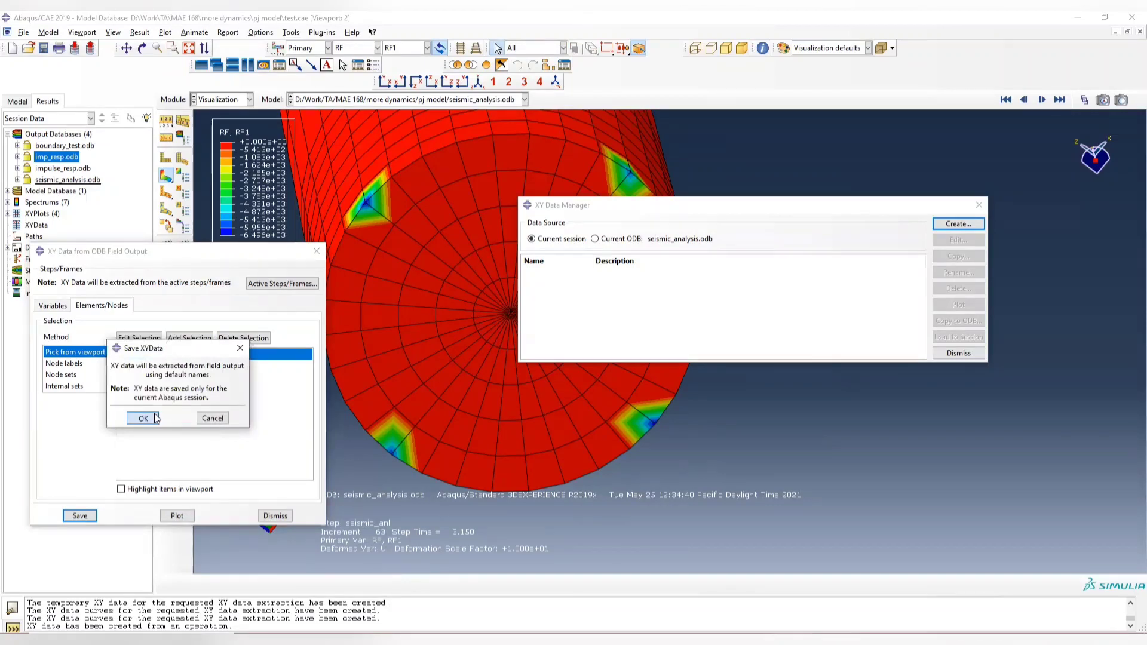
click(144, 418)
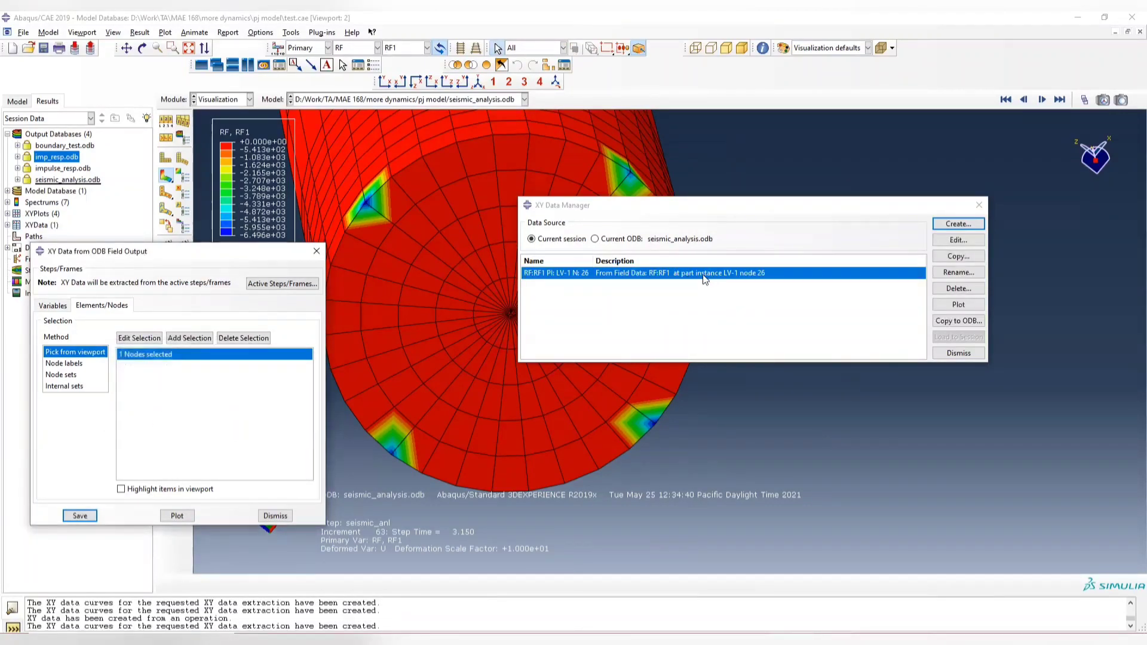
Step: Rename the node 26 RF1 reaction-force data set to RF1_pin1
click(958, 272)
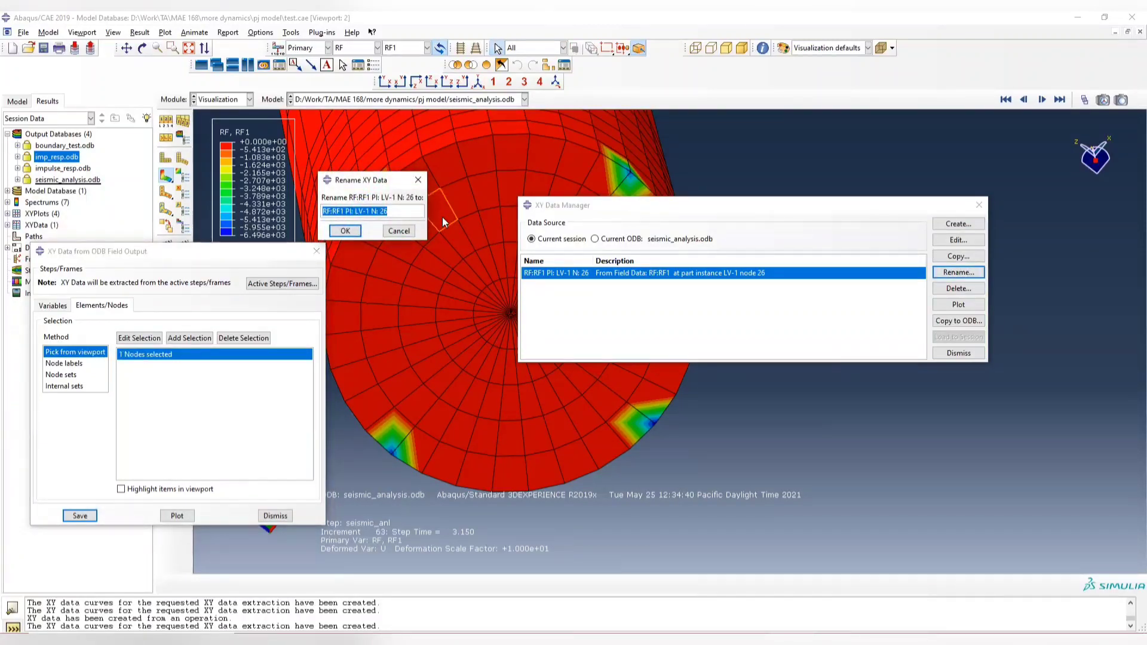
text(RF1_pin1)
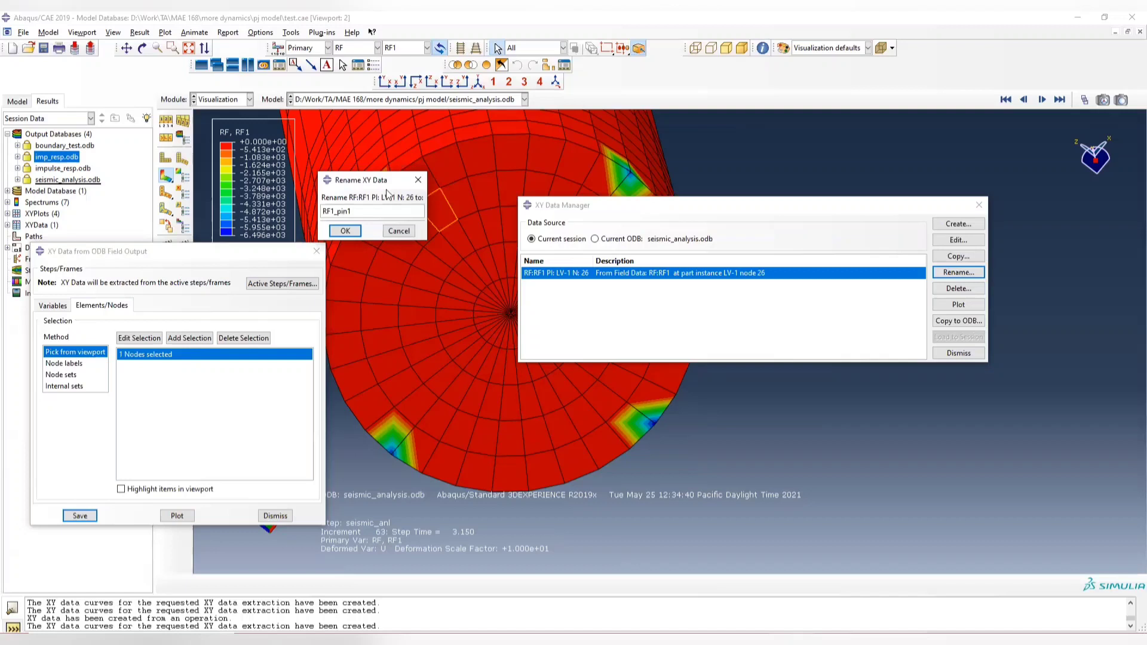
click(345, 231)
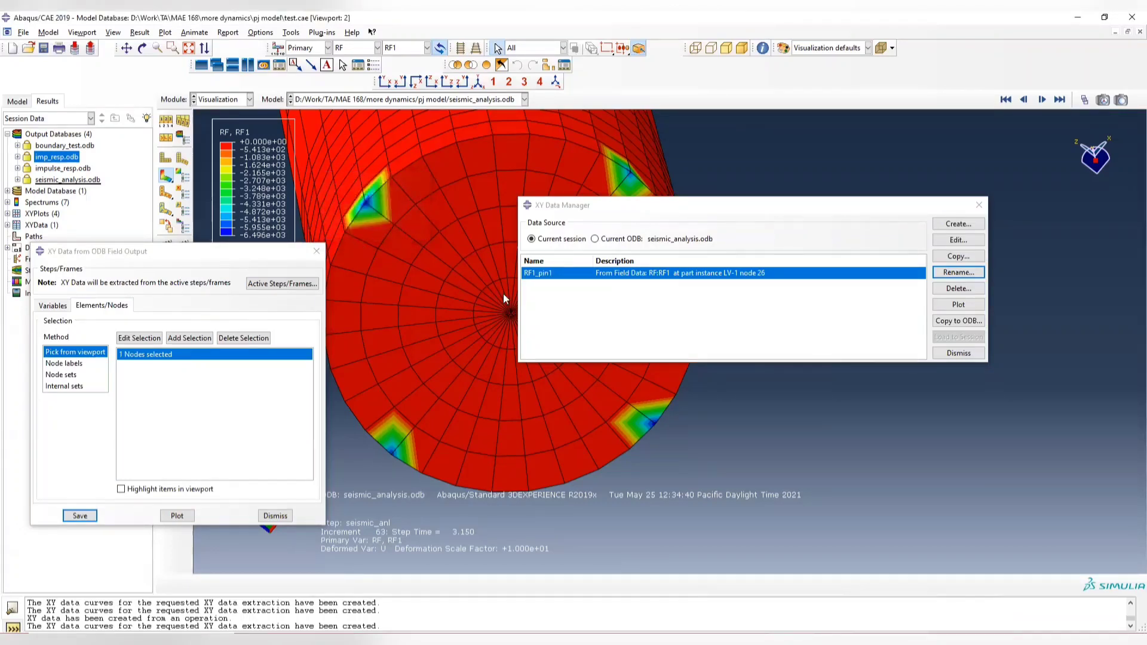
Step: Extract and save the RF3 reaction force at the picked node 26
click(51, 307)
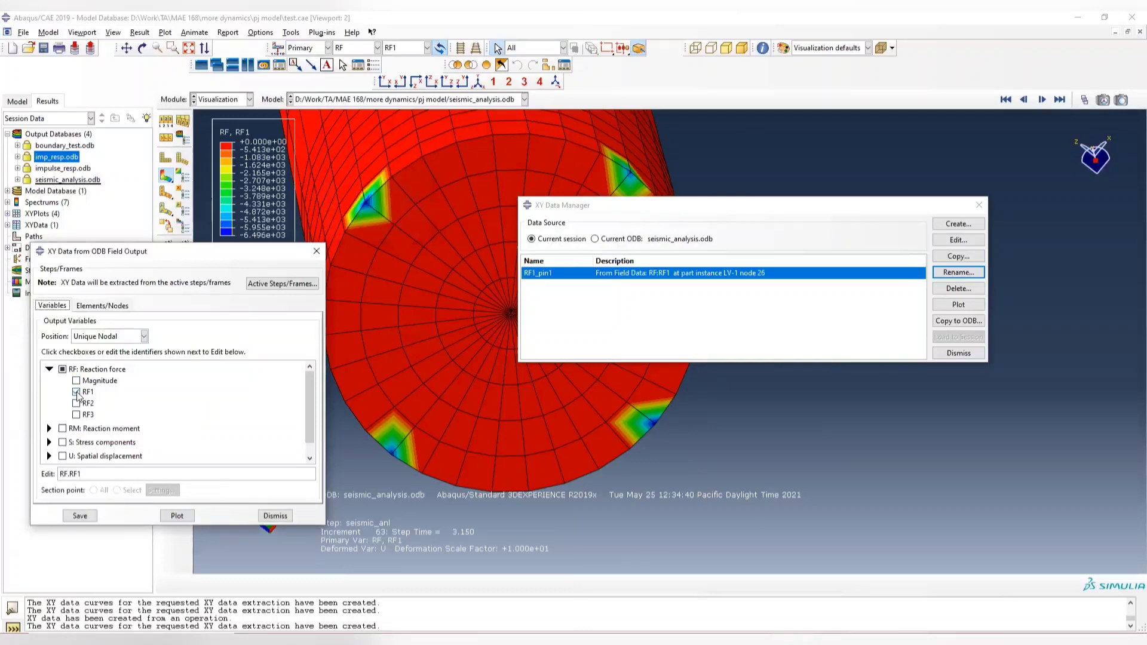
click(105, 307)
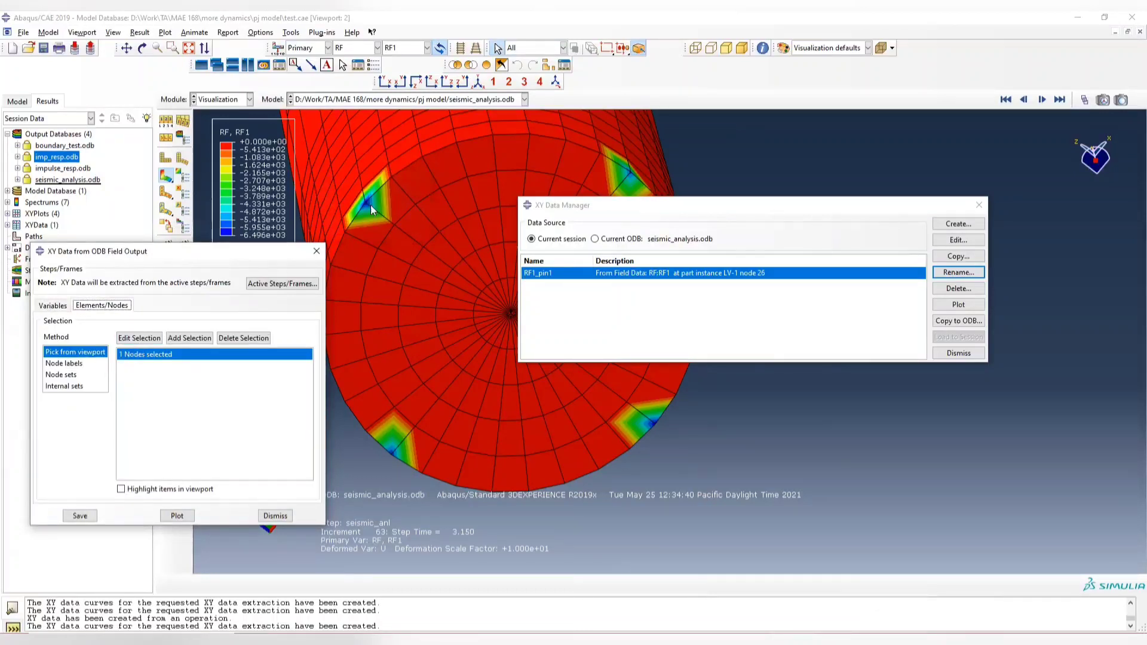
click(80, 515)
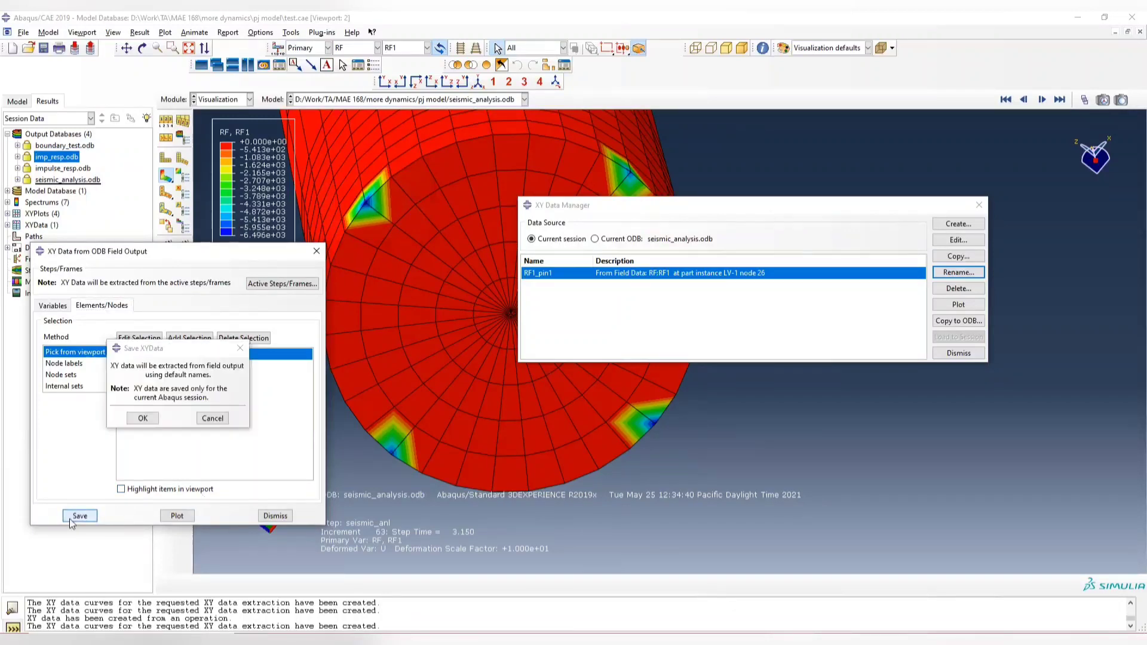
click(143, 418)
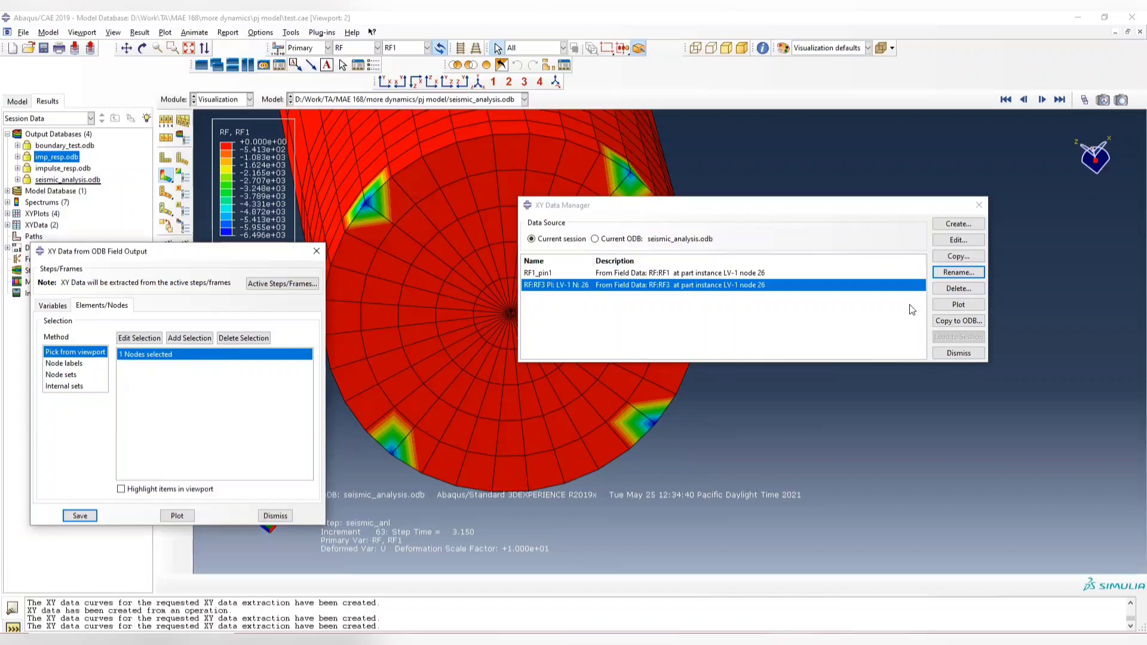
Step: Rename the new RF3 data set to RF3_pin1
click(958, 273)
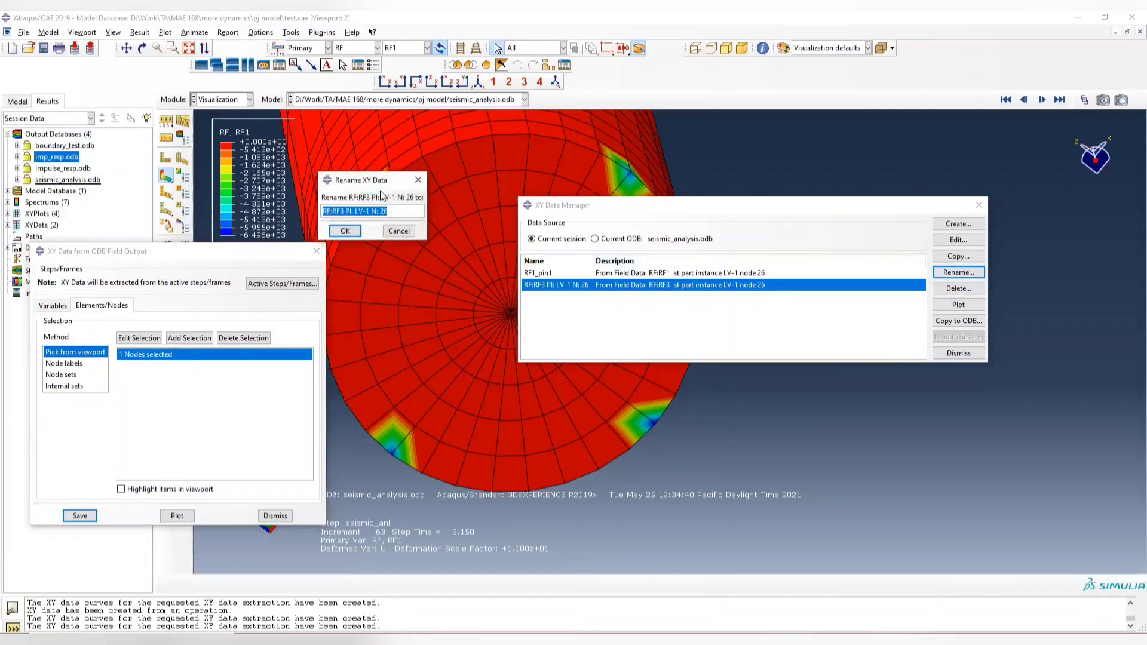
text(RF3)
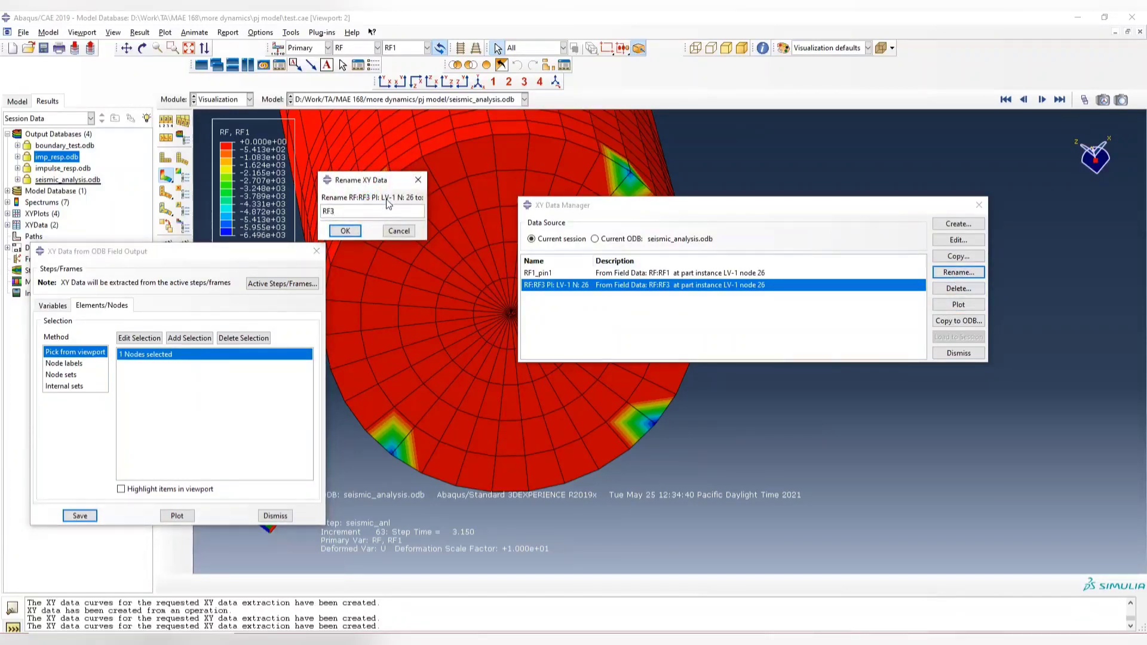
text(_pin1)
click(345, 231)
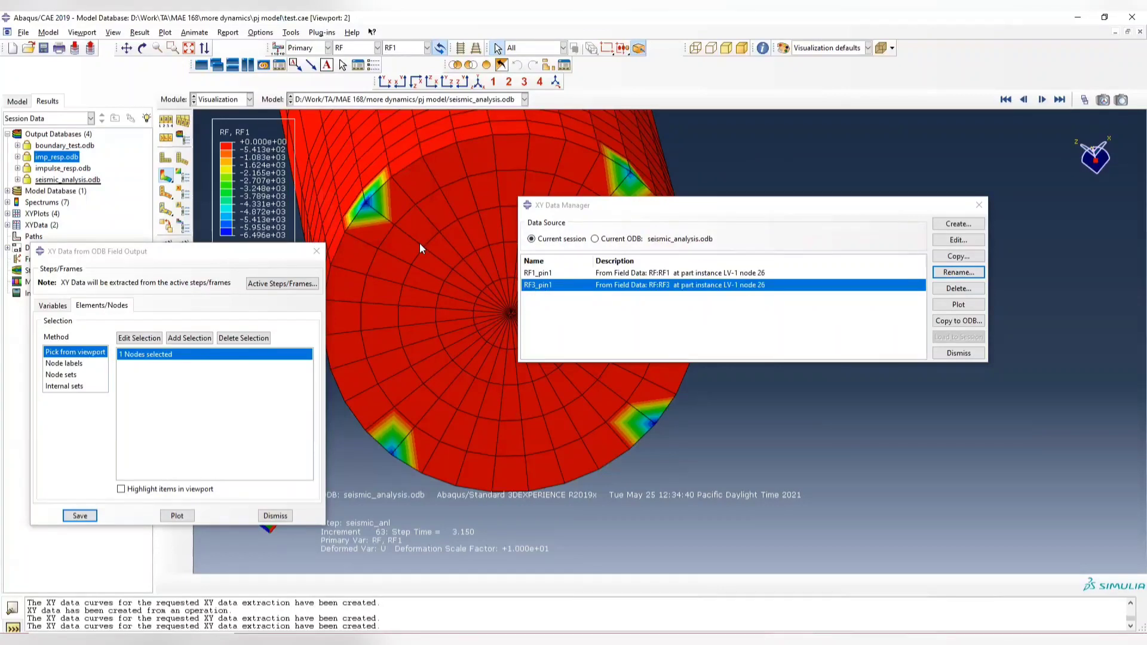
Step: Close the field output dialog and inspect RF1_pin1's time and force values
click(316, 250)
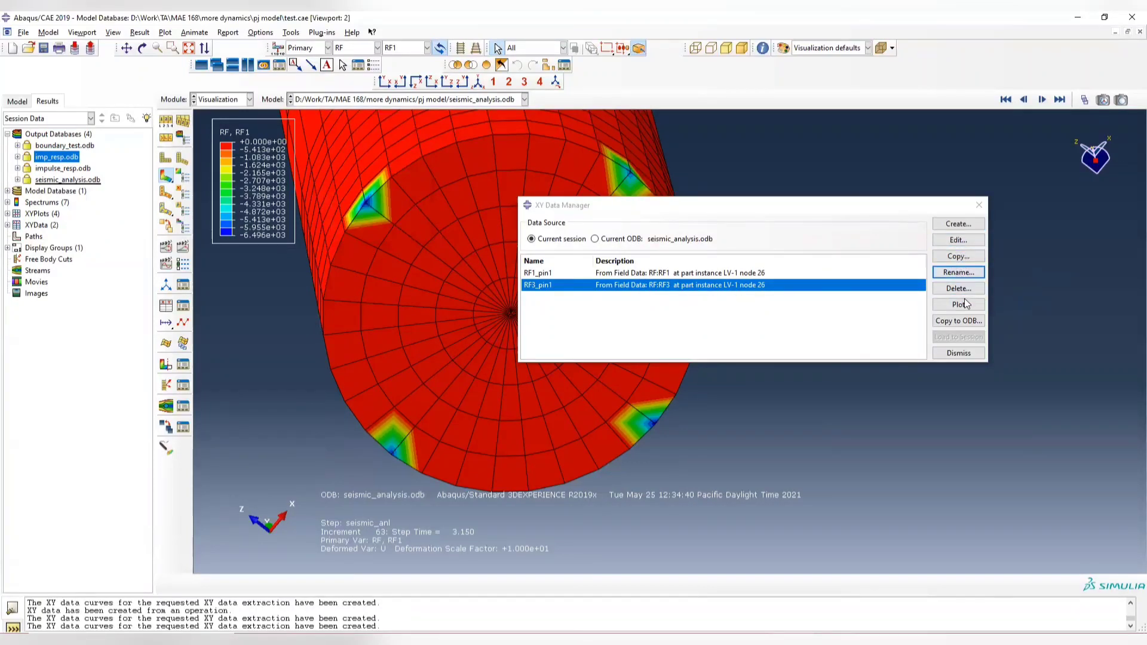
click(606, 273)
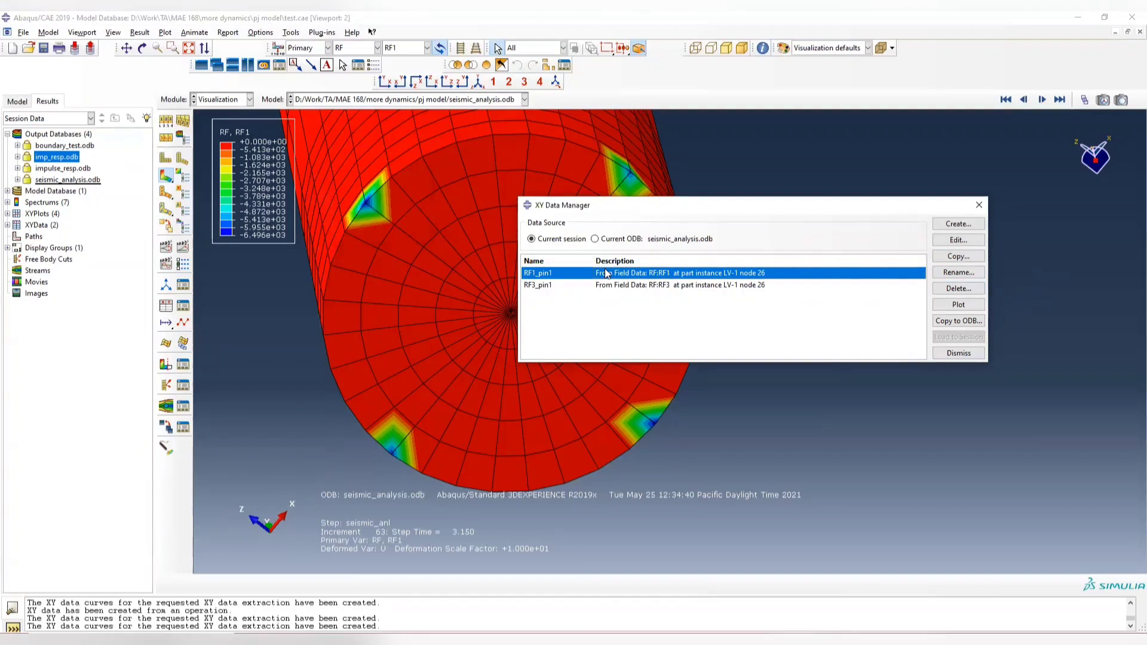
double_click(607, 273)
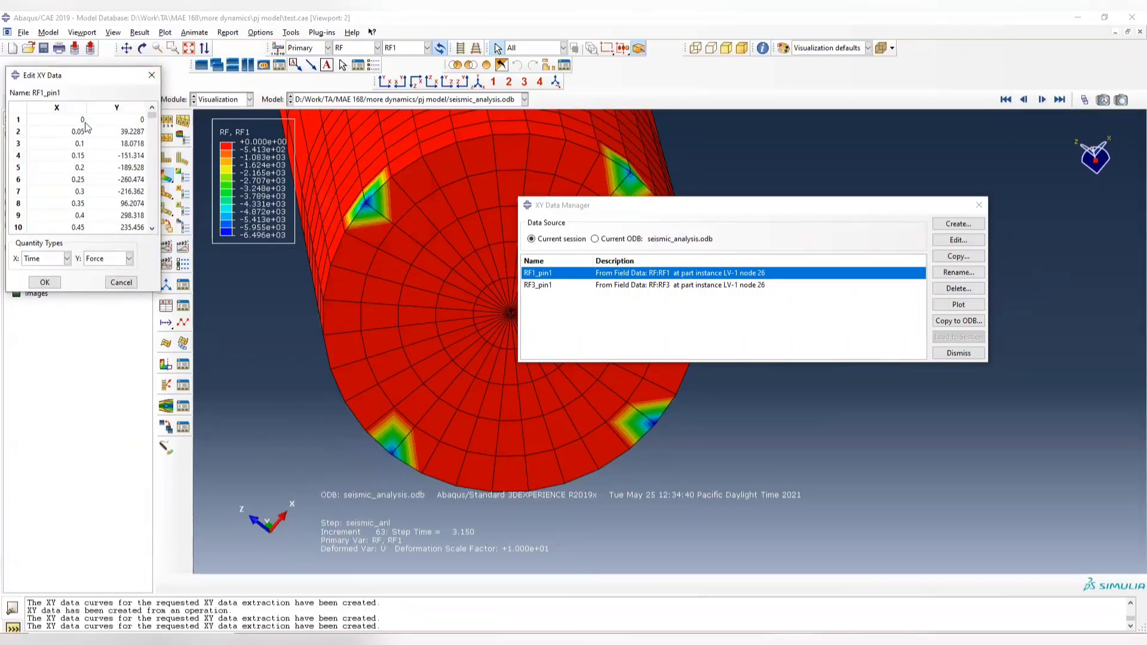
click(153, 77)
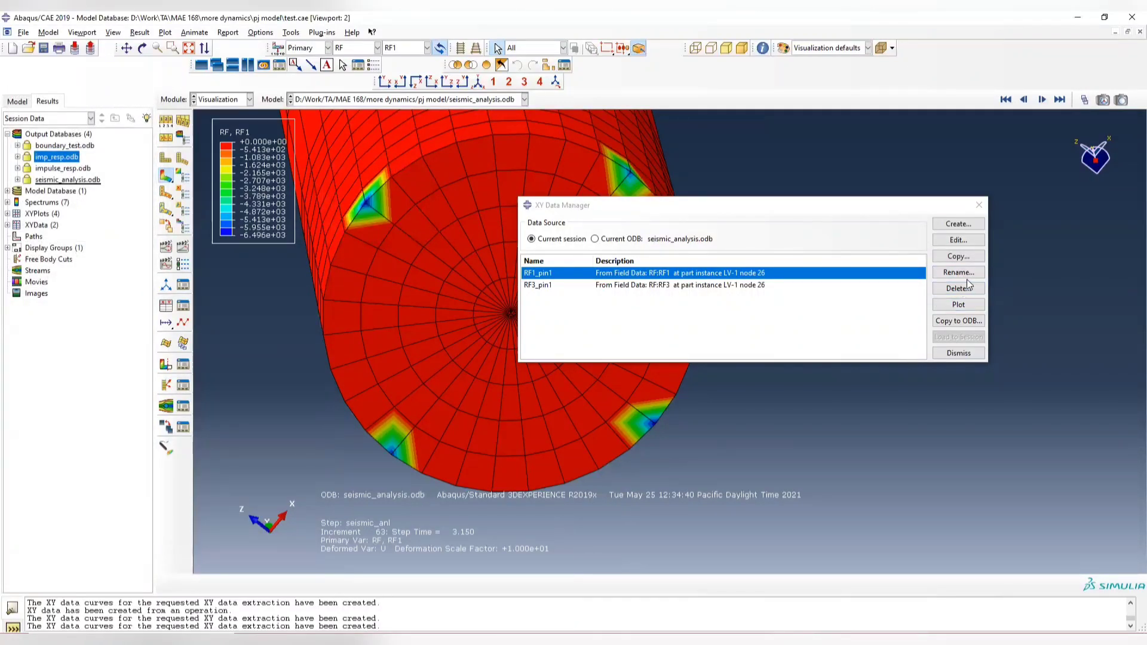
Step: Start an Operate on XY data expression with the term pow("RF1_pin1",2)
click(958, 223)
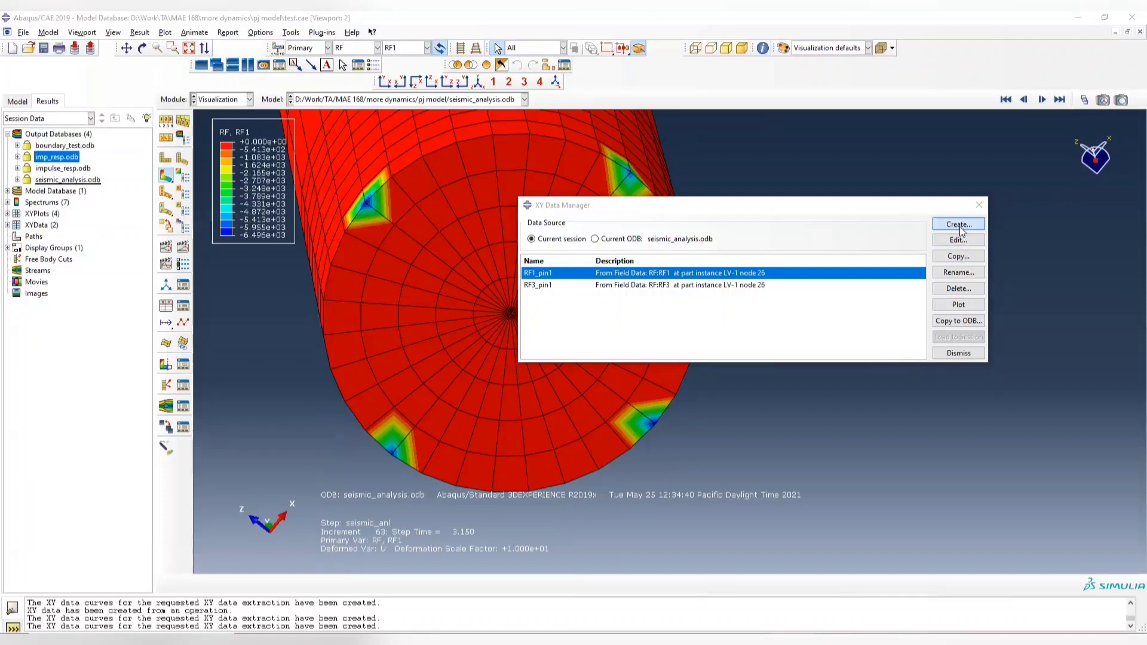
click(762, 238)
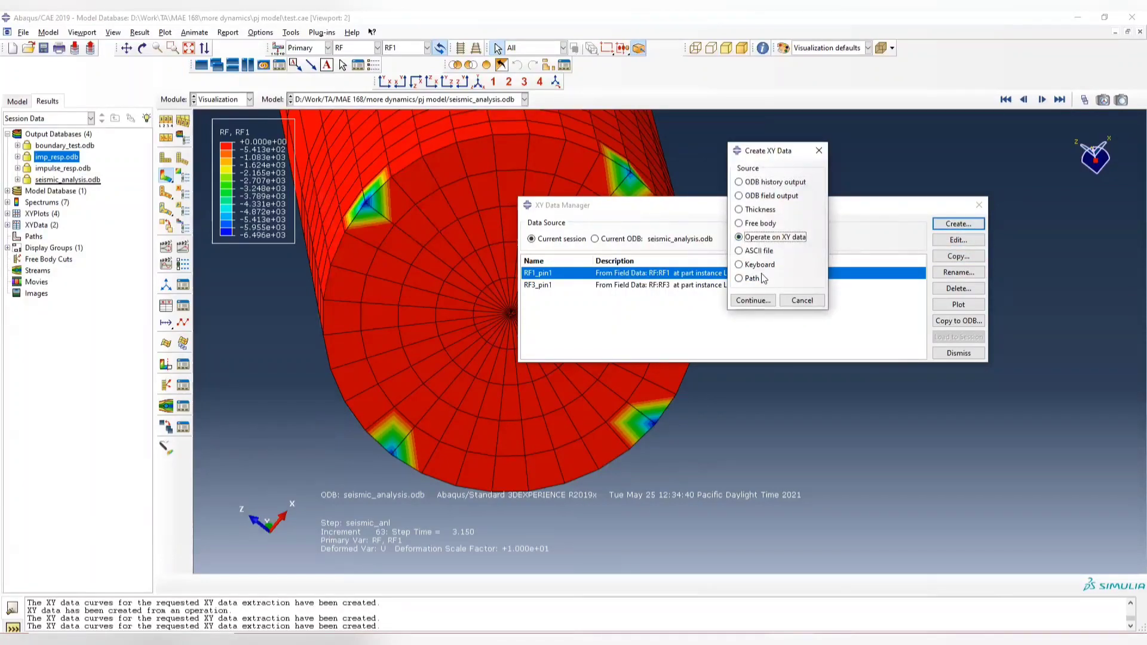
click(753, 300)
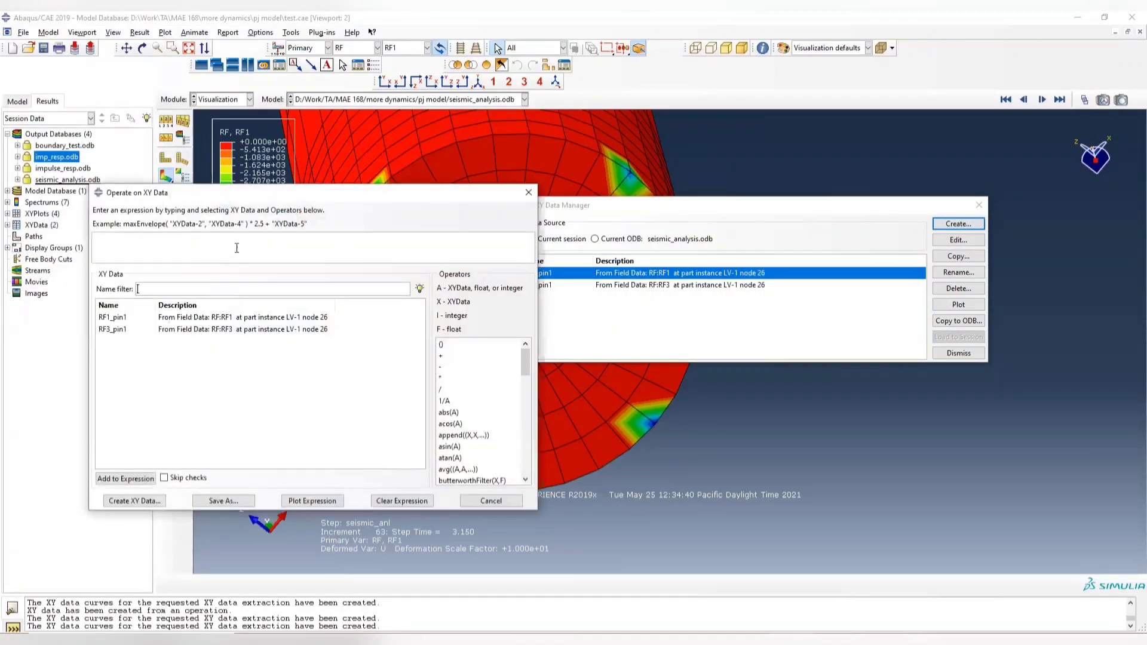
drag(301, 195, 265, 185)
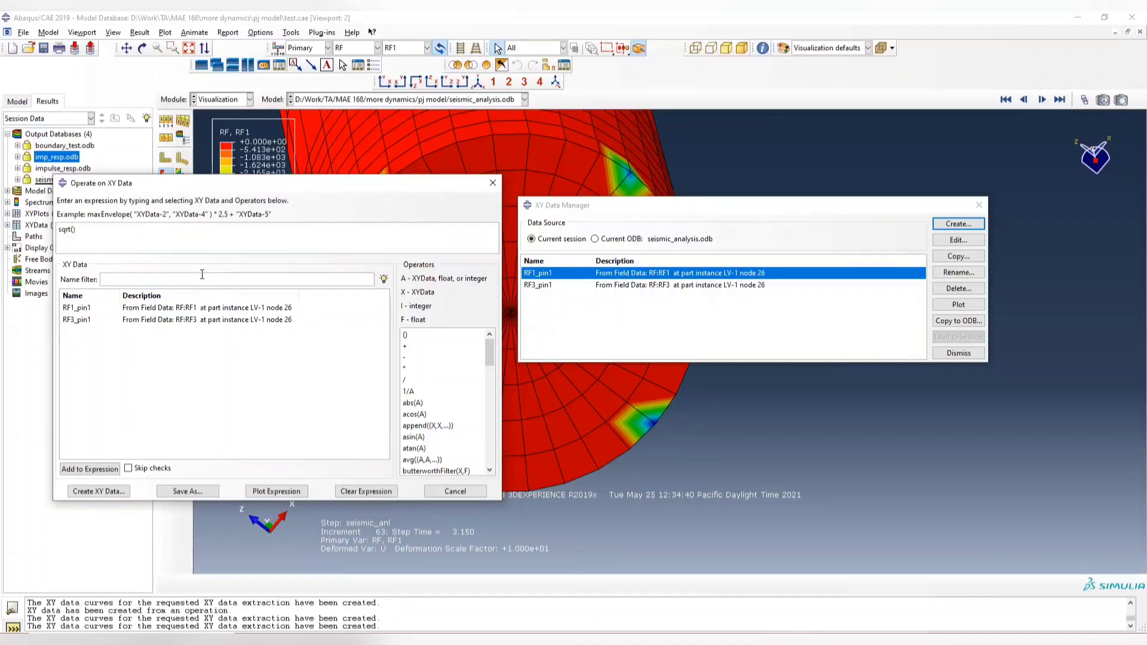
text(pow()
click(116, 309)
text(w()
double_click(116, 309)
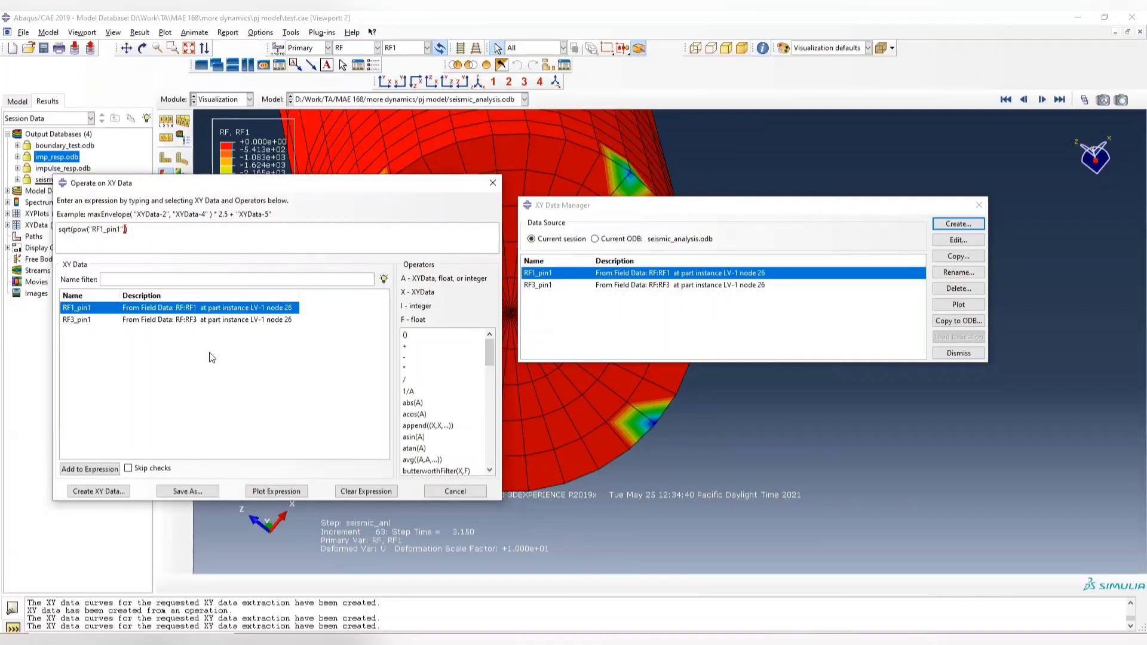
text(,2)
Step: Duplicate the squared term and swap in RF3_pin1 to get pow("RF3_pin1",2)
key(shift+Left)
key(shift+Left)
key(shift+Left)
key(shift+Left)
key(shift+Left)
key(shift+Left)
key(shift+Left)
key(shift+Left)
key(shift+Left)
key(shift+Left)
key(shift+Left)
key(shift+Left)
key(shift+Left)
key(shift+Left)
key(shift+Left)
key(shift+Left)
key(shift+Left)
key(shift+Left)
key(ctrl+c)
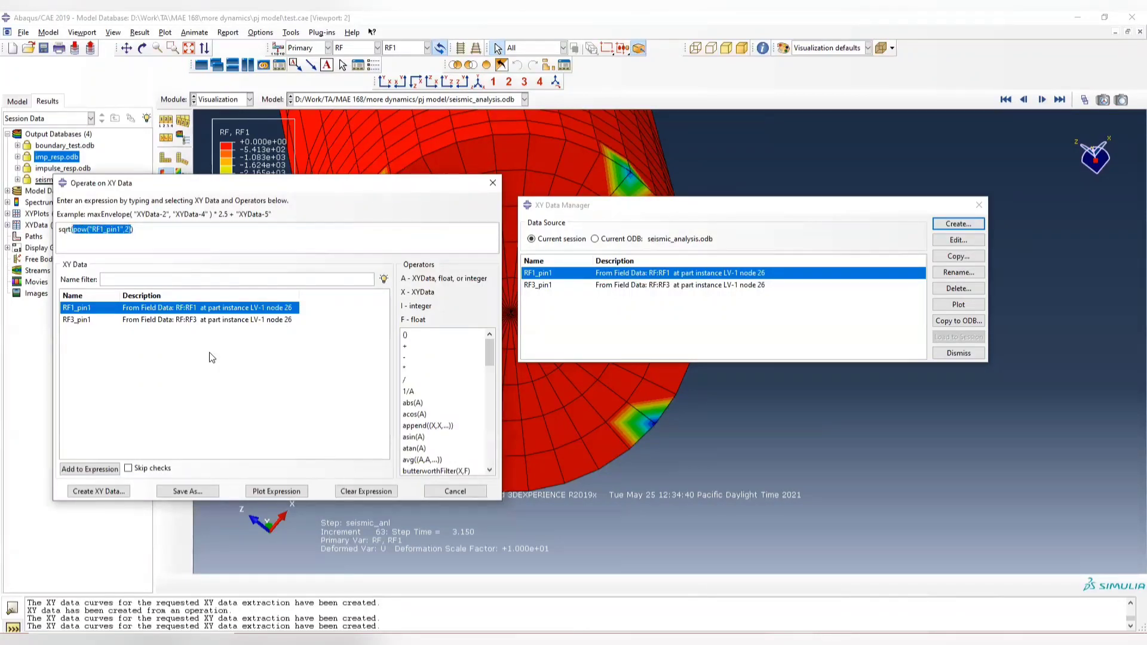
key(Left)
key(ctrl+v)
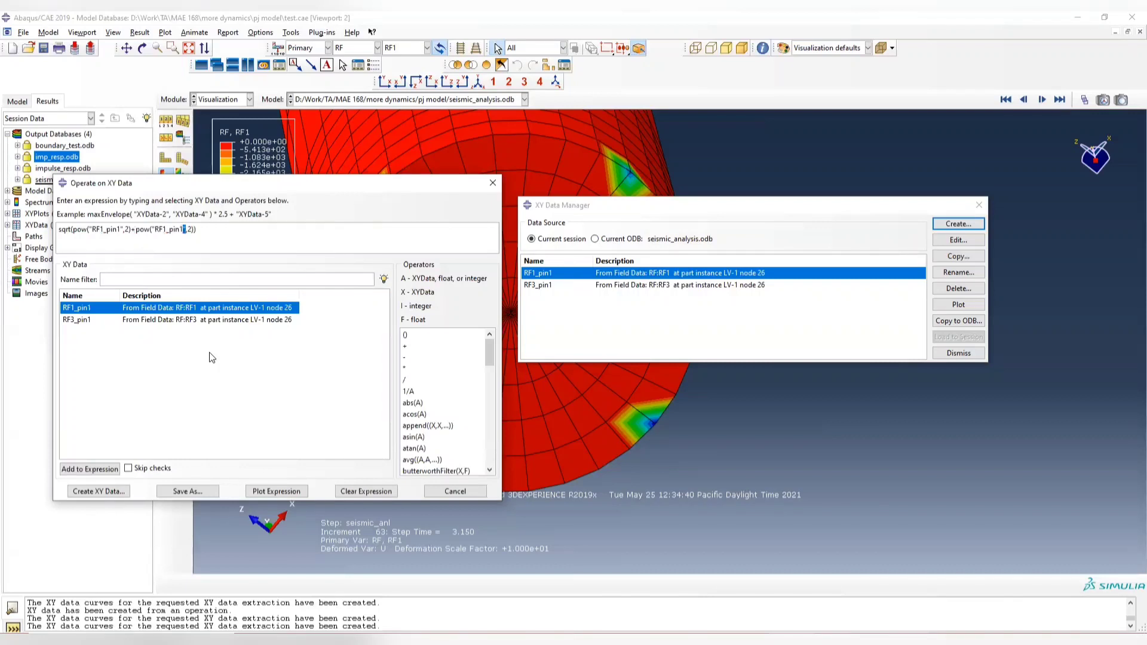
key(shift+Left)
key(shift+Left)
key(shift+Left)
key(shift+Left)
key(shift+Left)
key(BackSpace)
click(171, 321)
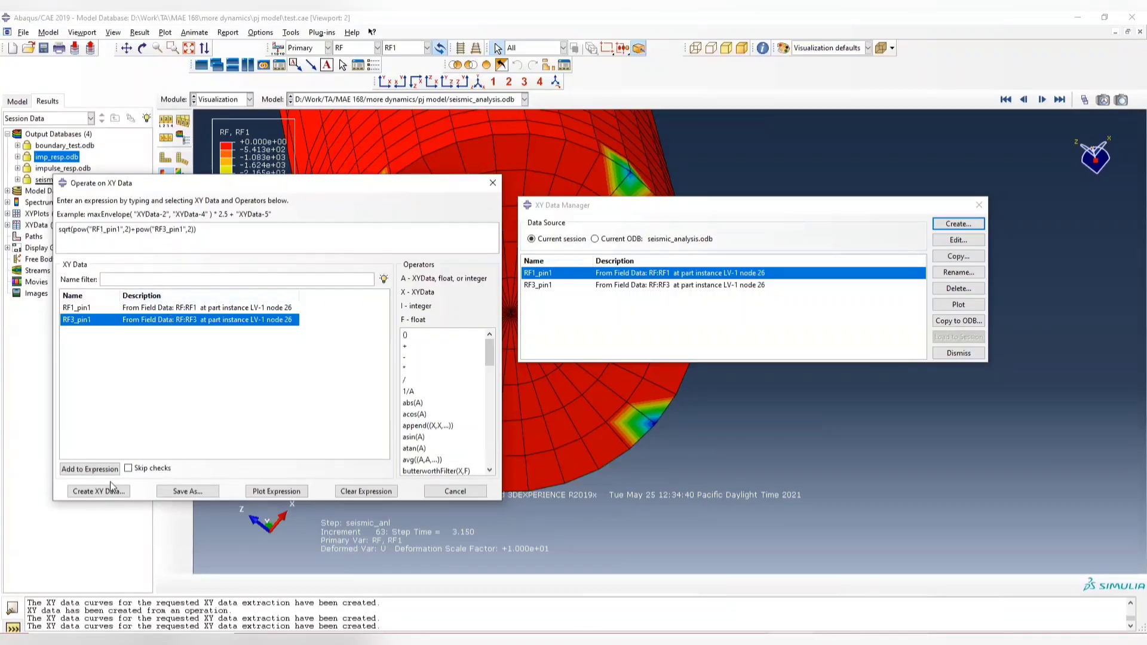
Step: Save the expression result as TRF_pin1 and close the expression window
click(207, 493)
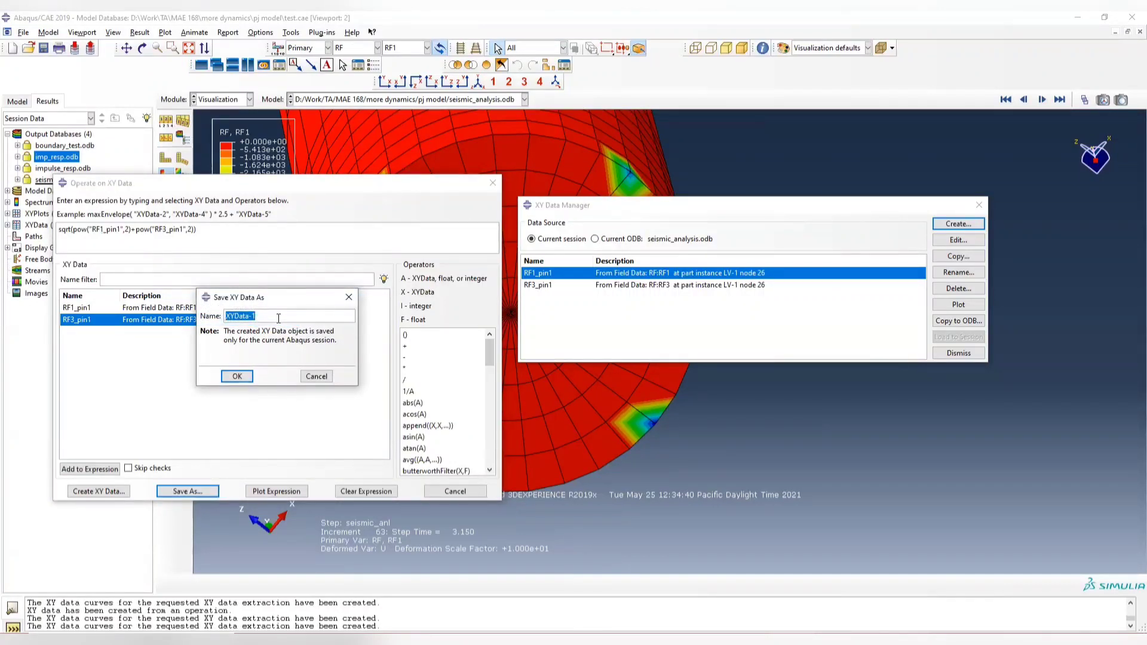
text(TRF_pin1)
click(237, 375)
click(492, 185)
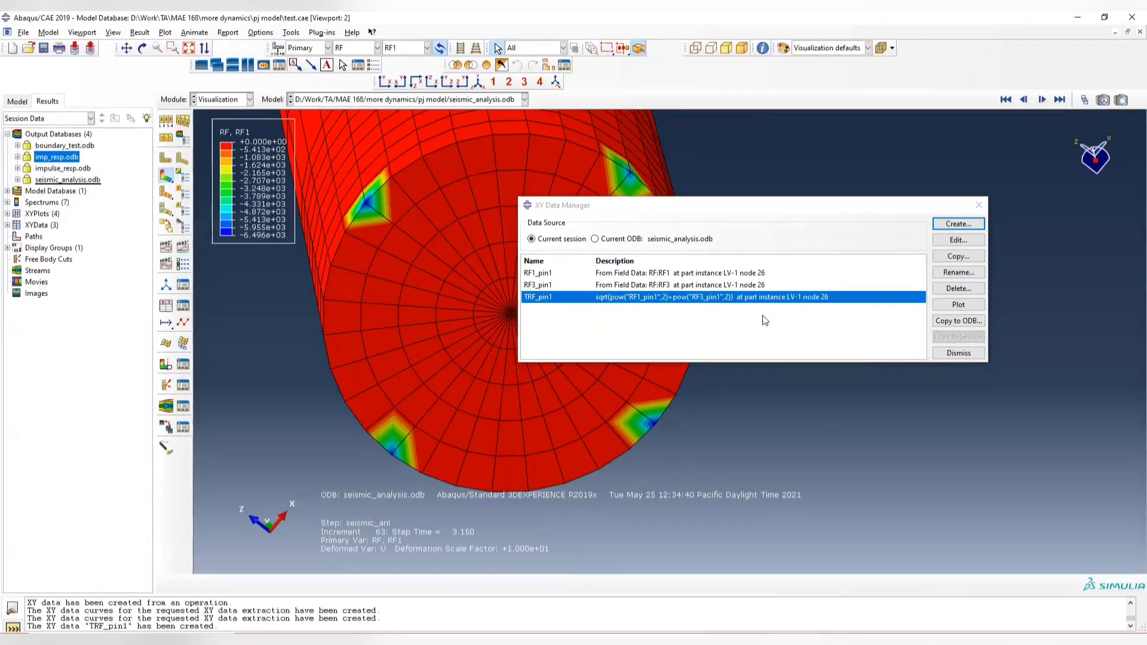
Step: Plot TRF_pin1 against time and close the XY Data Manager to reveal the full plot
click(968, 306)
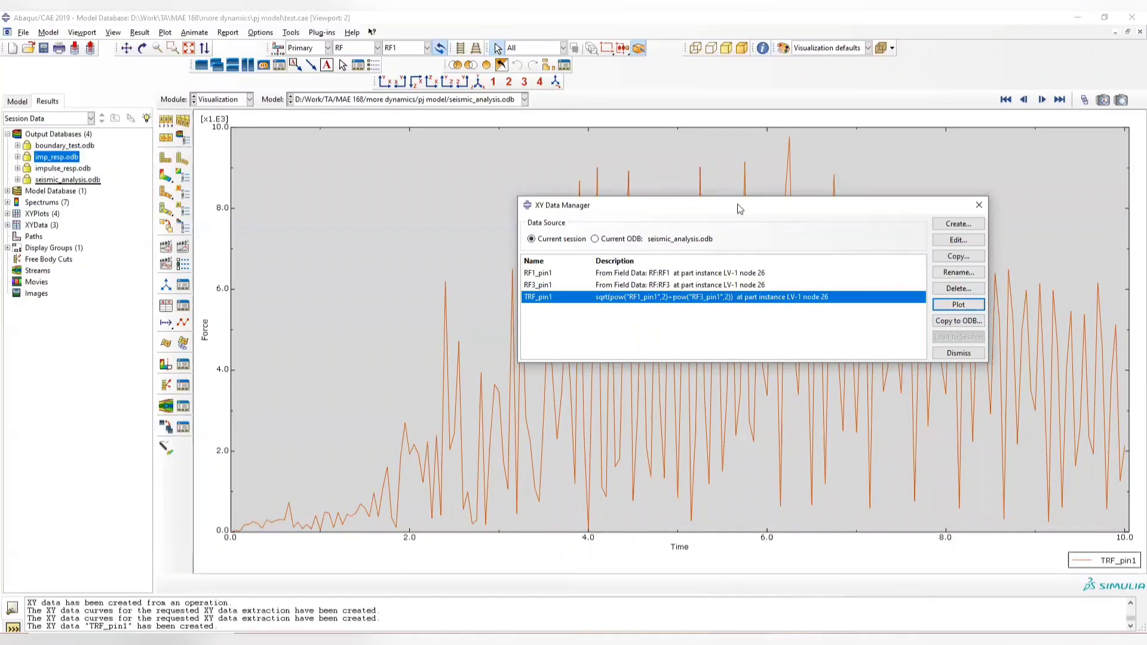
drag(738, 206, 552, 561)
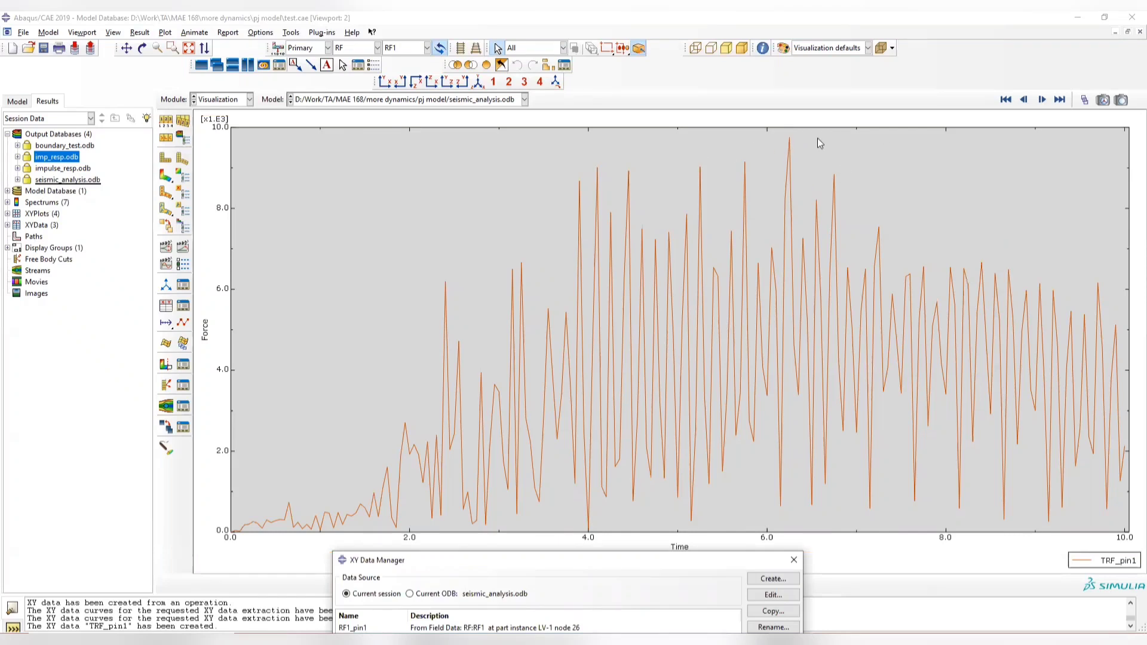
drag(651, 565, 705, 227)
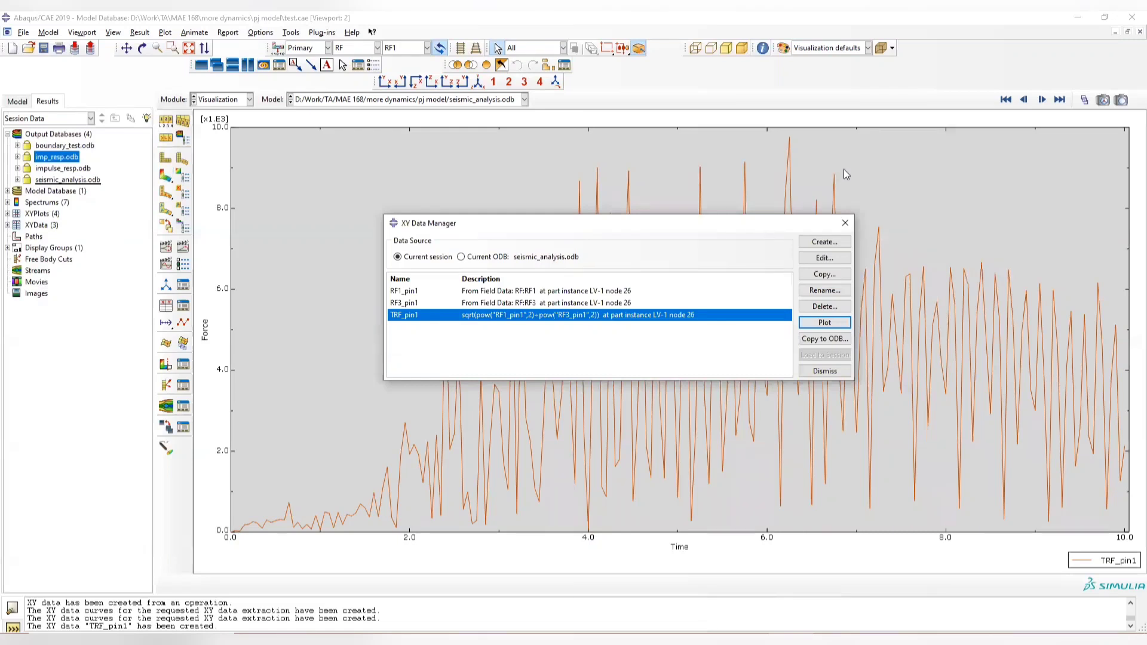
click(845, 224)
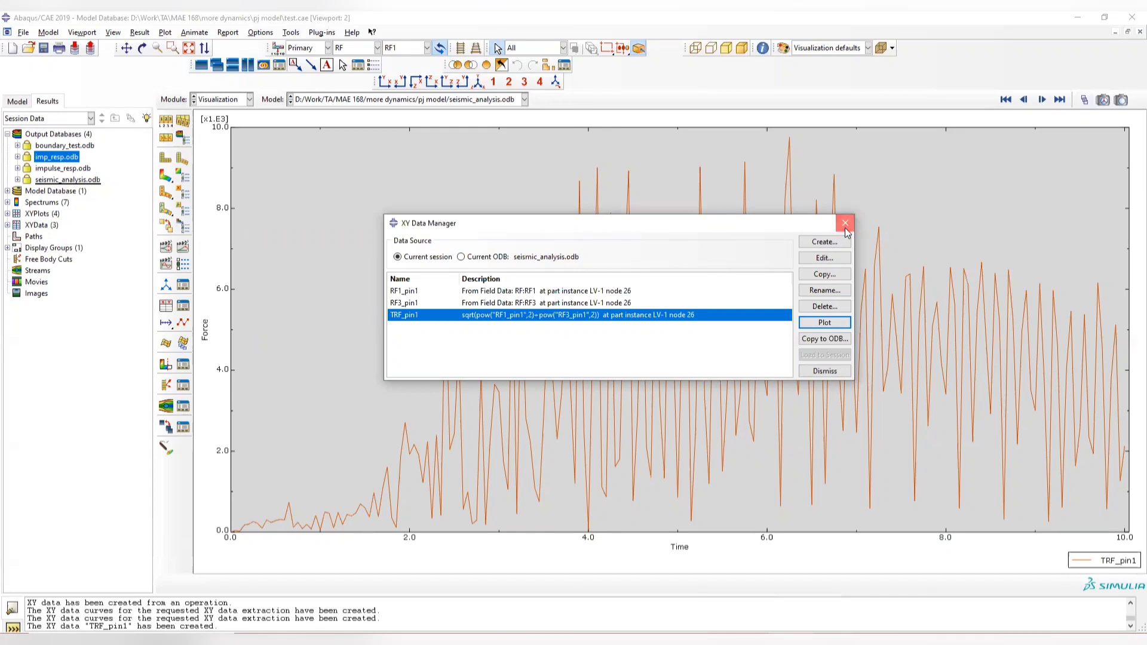